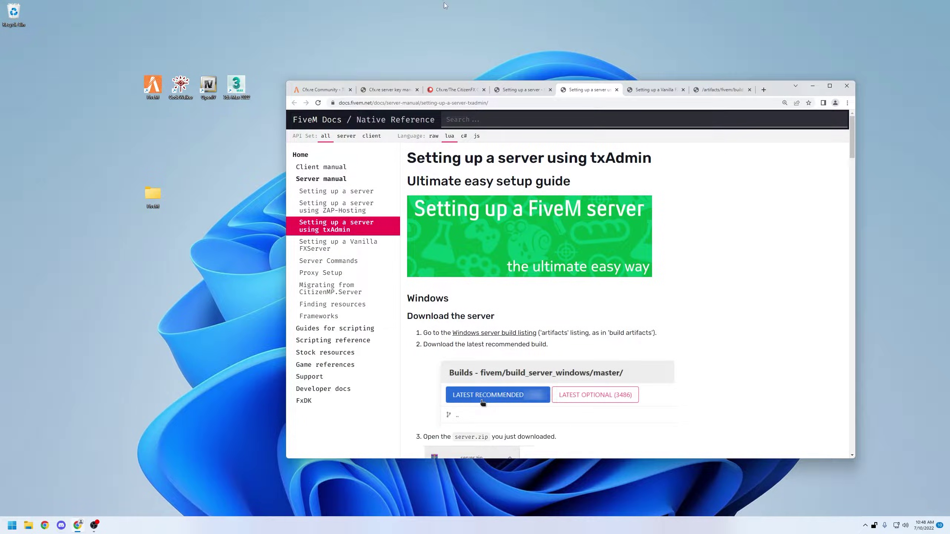
# - Browse the Cfx.re community forum, then bring up the Keymaster list of the account's 7 server keys
pyautogui.click(321, 90)
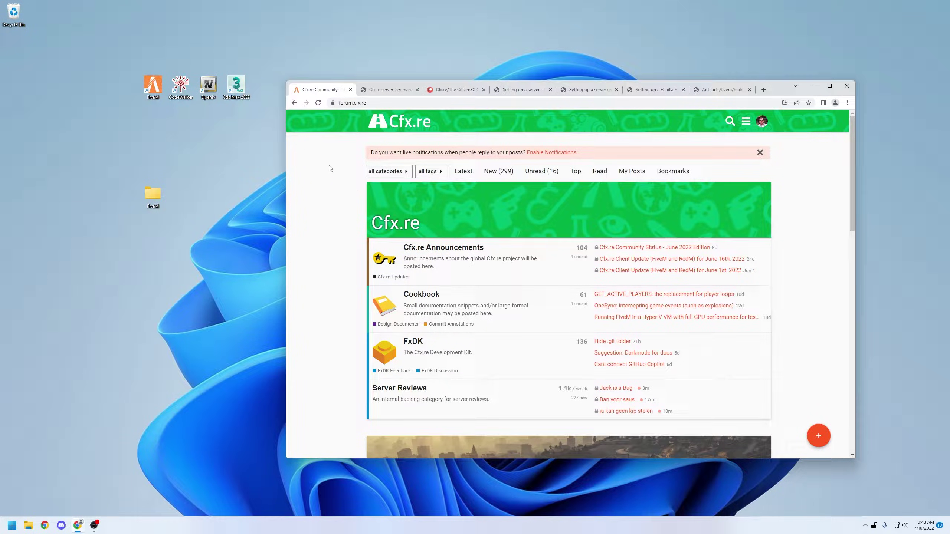
pyautogui.hotkey('ctrl', 'Tab')
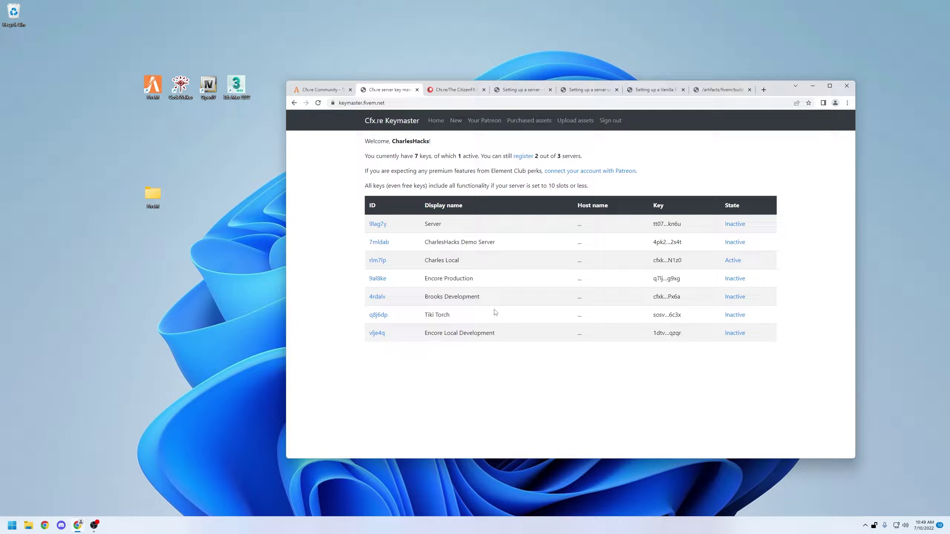
# - View the CitizenFX Patreon page, then return to the txAdmin setup guide
pyautogui.click(453, 90)
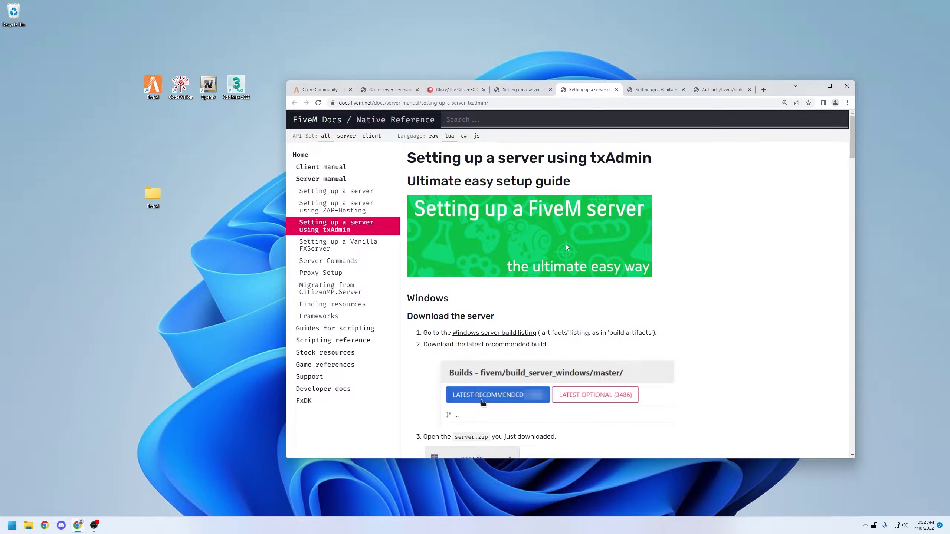
# - Download the latest recommended Windows server build 5562 as server (2).7z
pyautogui.click(650, 92)
pyautogui.click(702, 94)
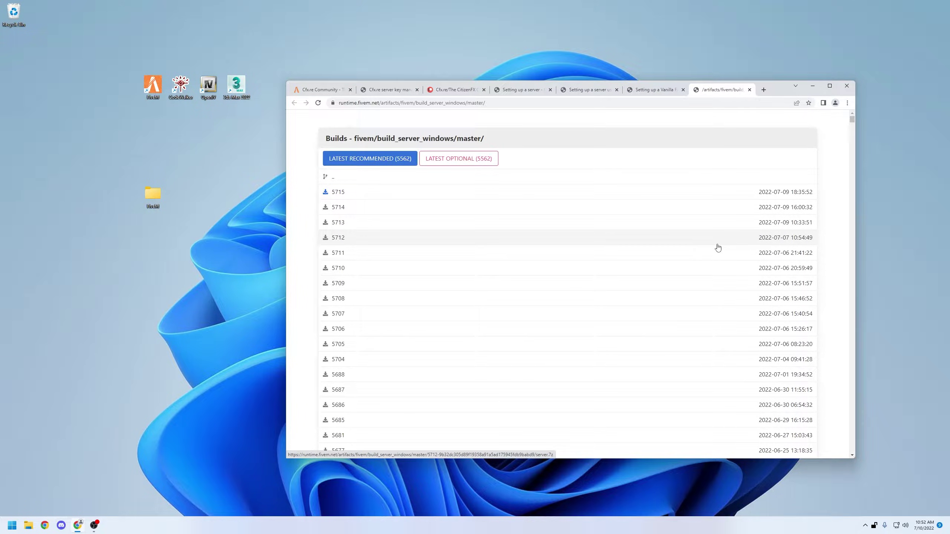
pyautogui.click(382, 163)
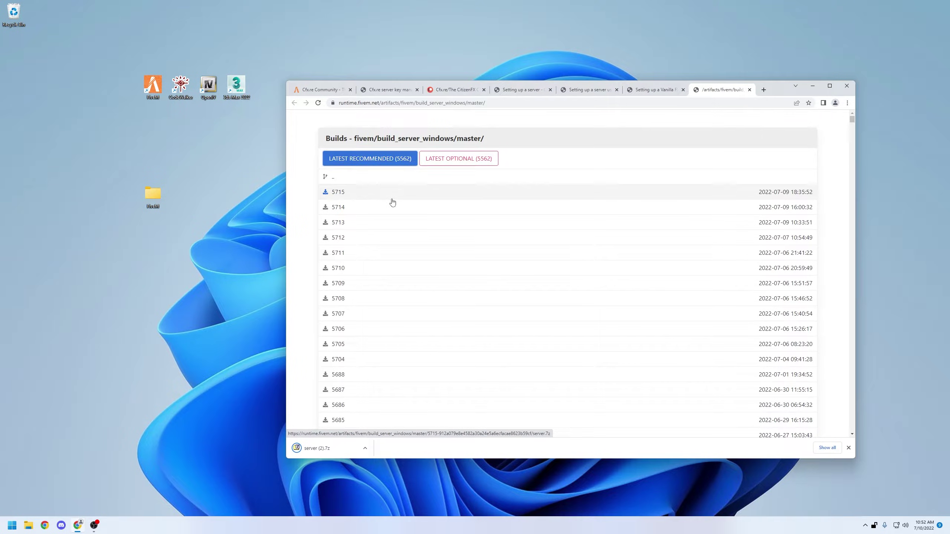
# - Extract all 102 files from server (2).7z into the desktop FiveM folder
pyautogui.scroll(-12, 404, 322)
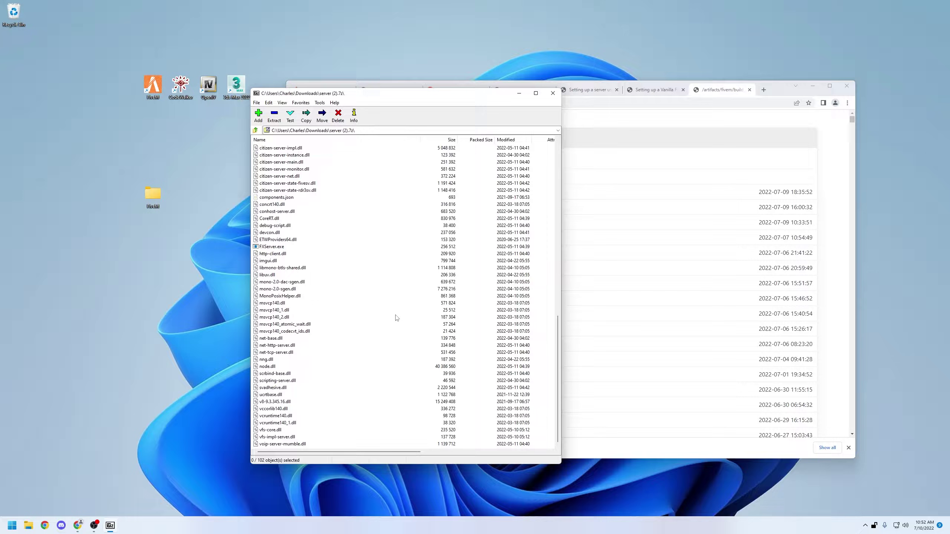
pyautogui.scroll(10, 393, 316)
pyautogui.scroll(2, 385, 300)
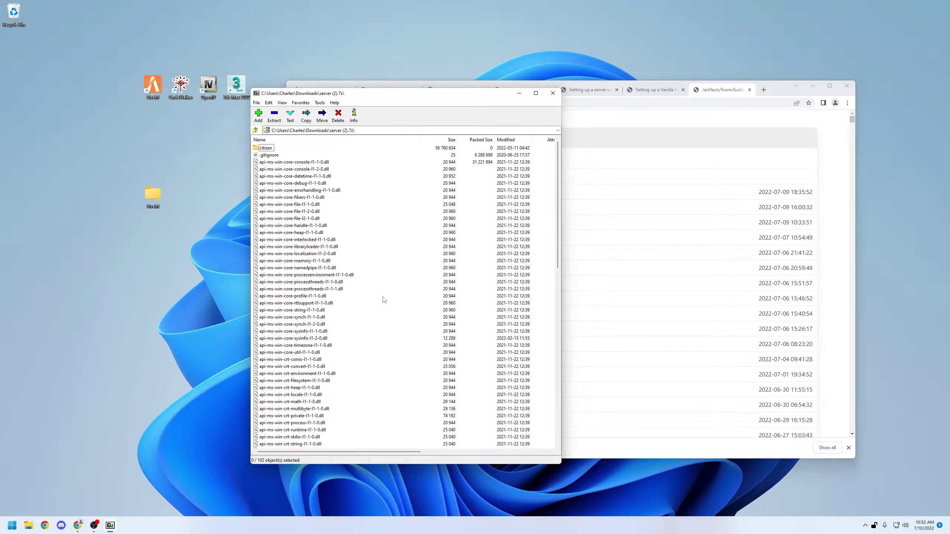
pyautogui.doubleClick(154, 196)
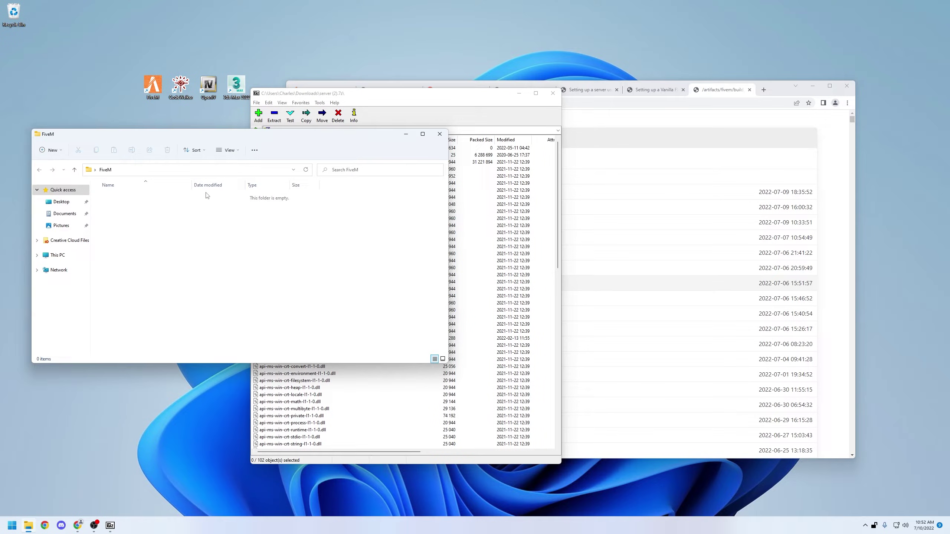
pyautogui.click(433, 138)
pyautogui.click(308, 247)
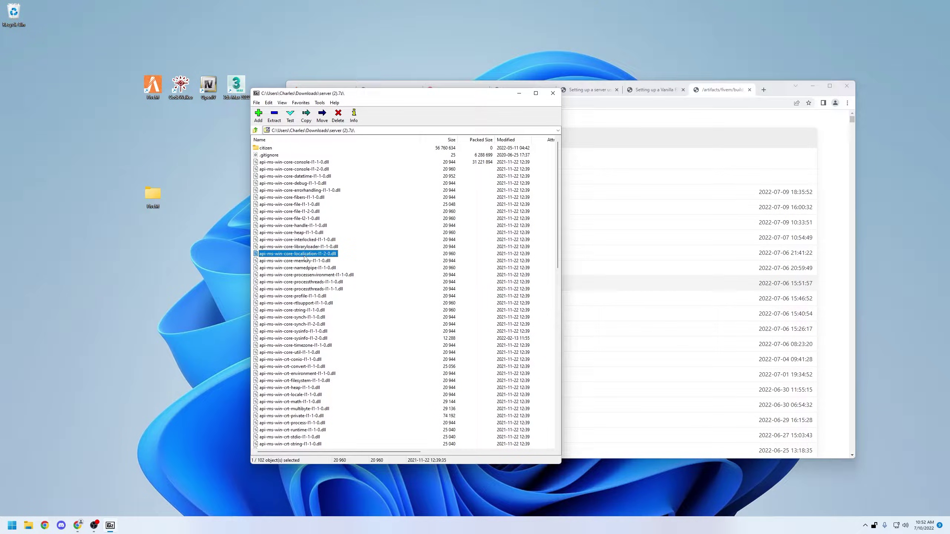
pyautogui.hotkey('ctrl', 'a')
pyautogui.moveTo(178, 207); pyautogui.dragTo(158, 201)
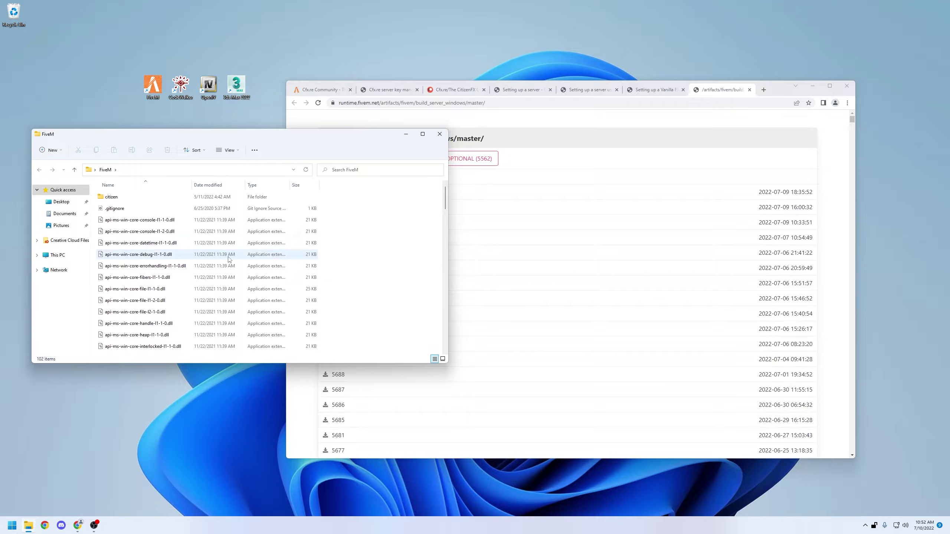
# - Launch FXServer.exe from the extracted FiveM folder
pyautogui.scroll(-15, 210, 257)
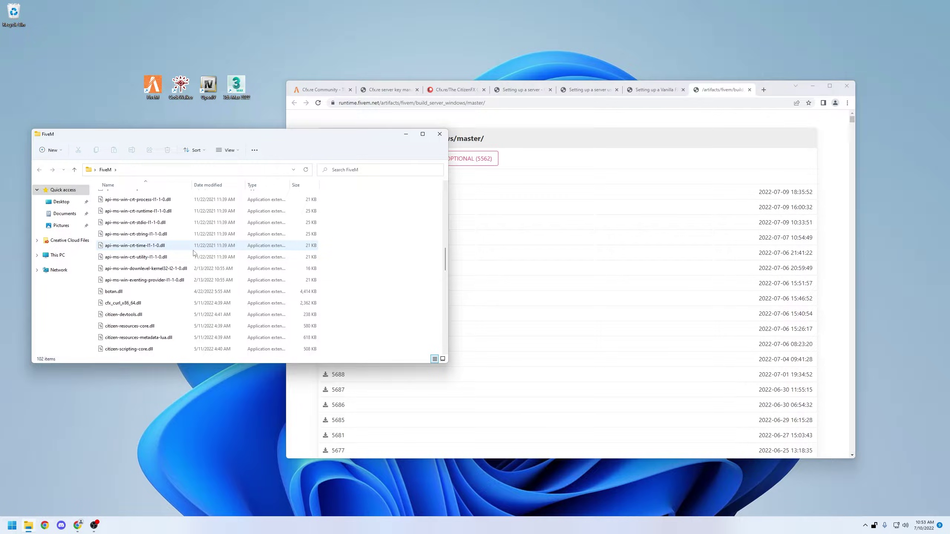
pyautogui.click(119, 278)
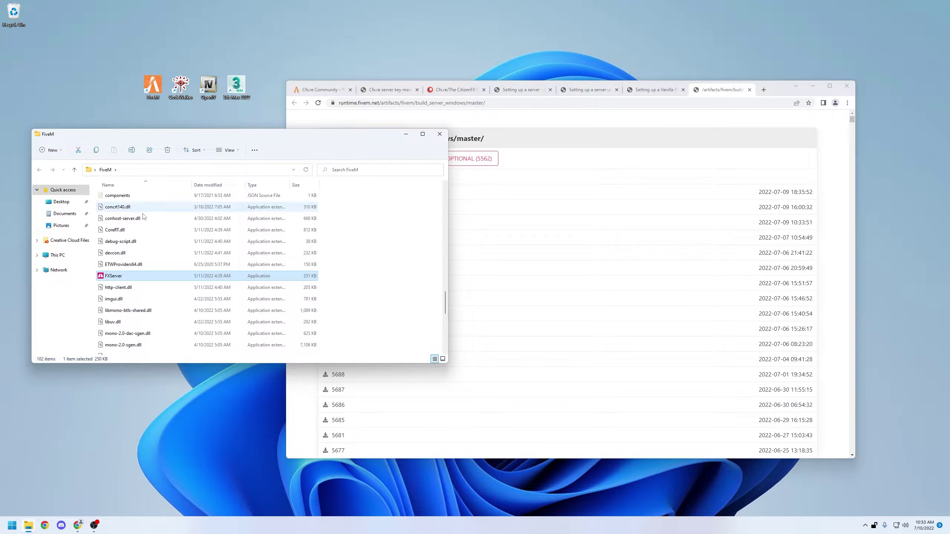
pyautogui.doubleClick(117, 278)
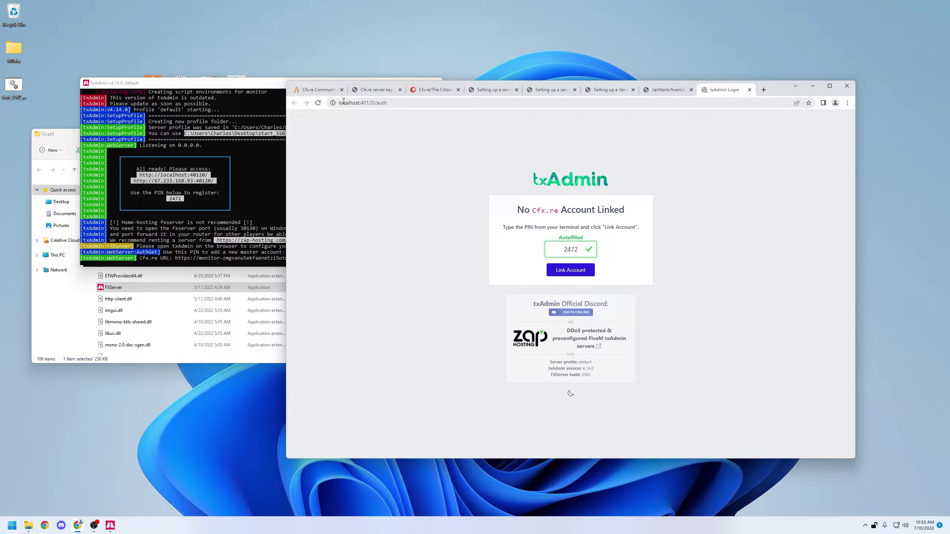
# - Link and authorize the Cfx.re account in txAdmin
pyautogui.click(364, 103)
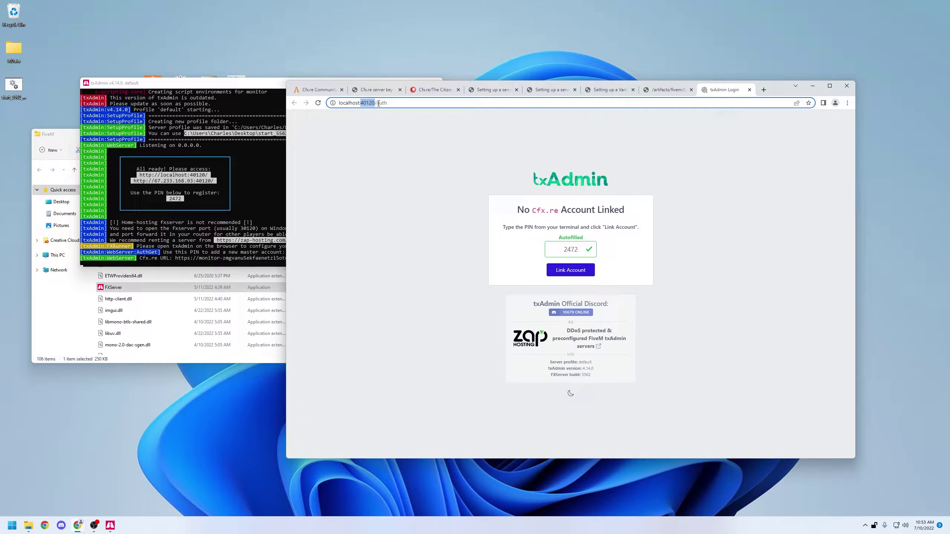
pyautogui.click(377, 135)
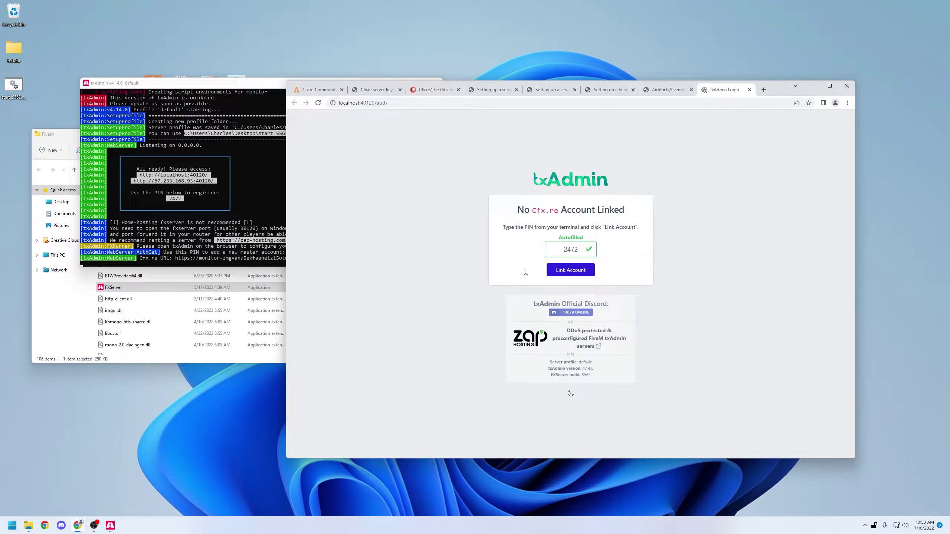
pyautogui.click(554, 270)
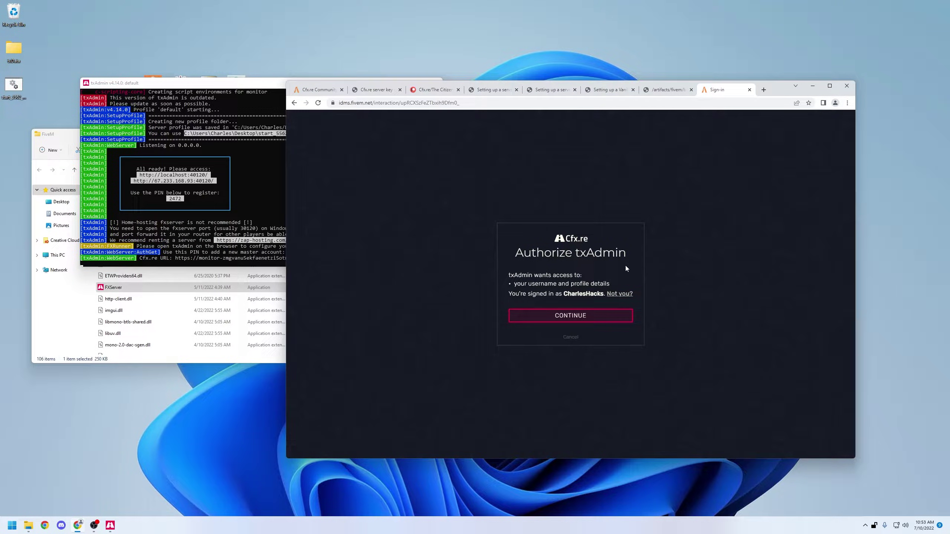
pyautogui.click(568, 316)
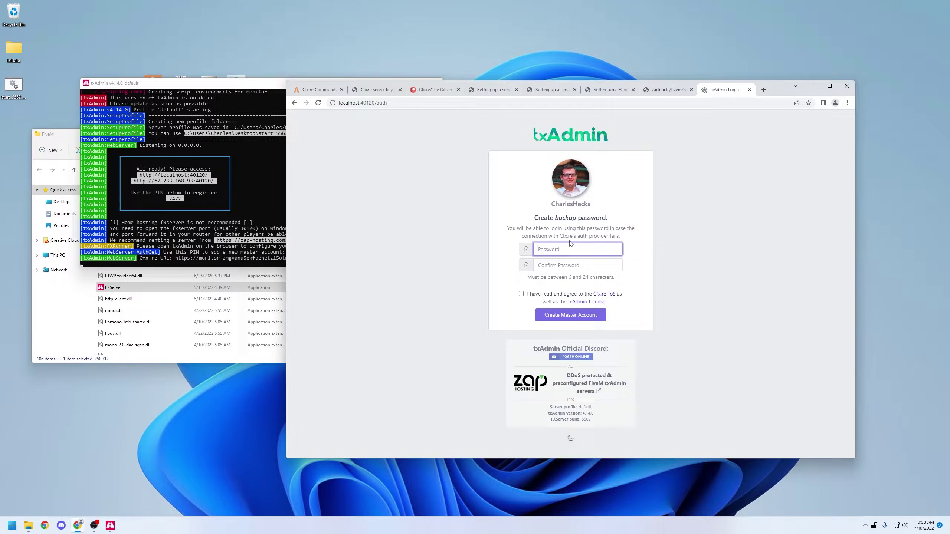
# - Set and confirm a backup password, accept the terms, and create the master account
pyautogui.write('********')
pyautogui.press('Tab')
pyautogui.write('********')
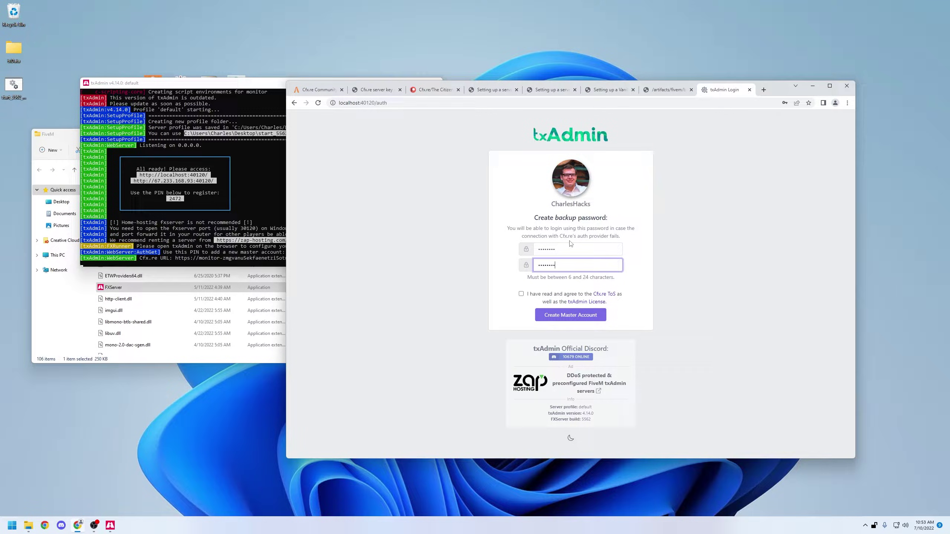
pyautogui.tripleClick(522, 298)
pyautogui.click(521, 295)
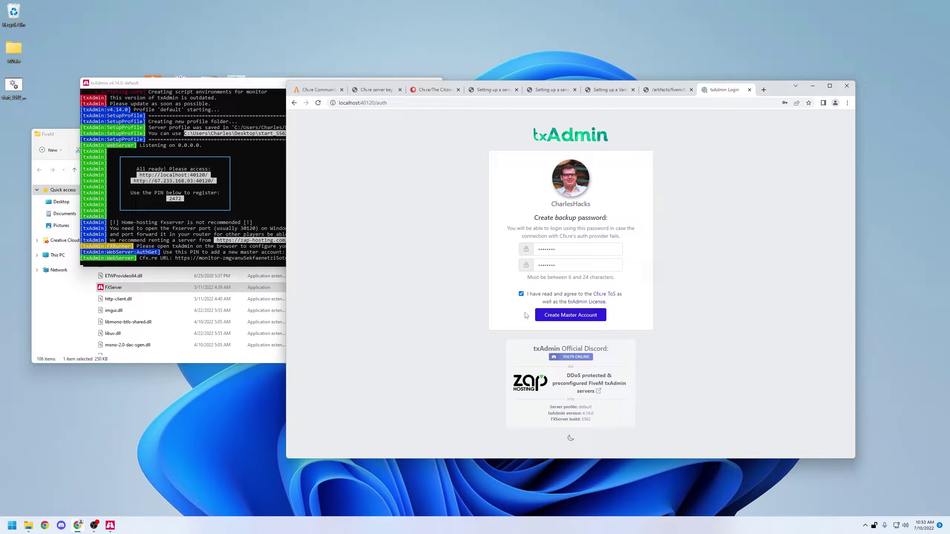
pyautogui.click(552, 314)
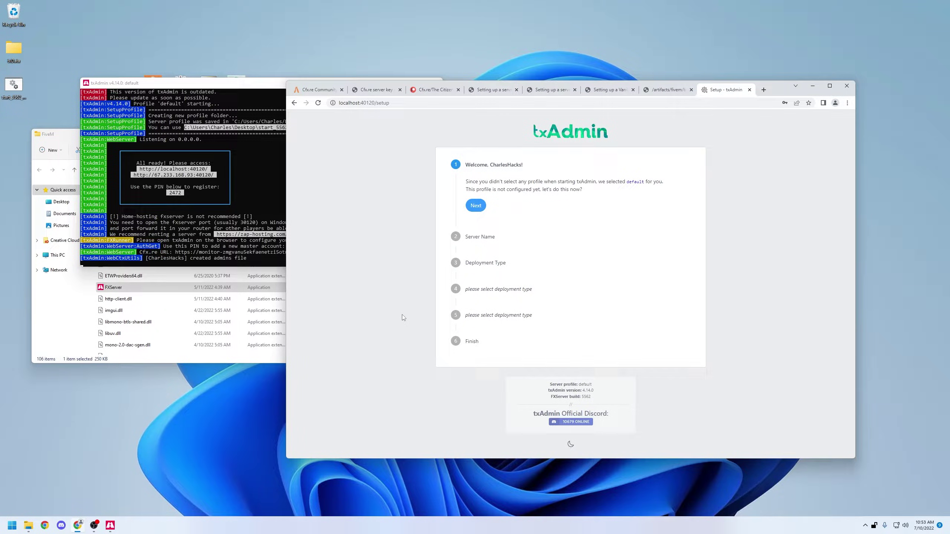
# - Name the server 'Tutorial Server'
pyautogui.click(476, 206)
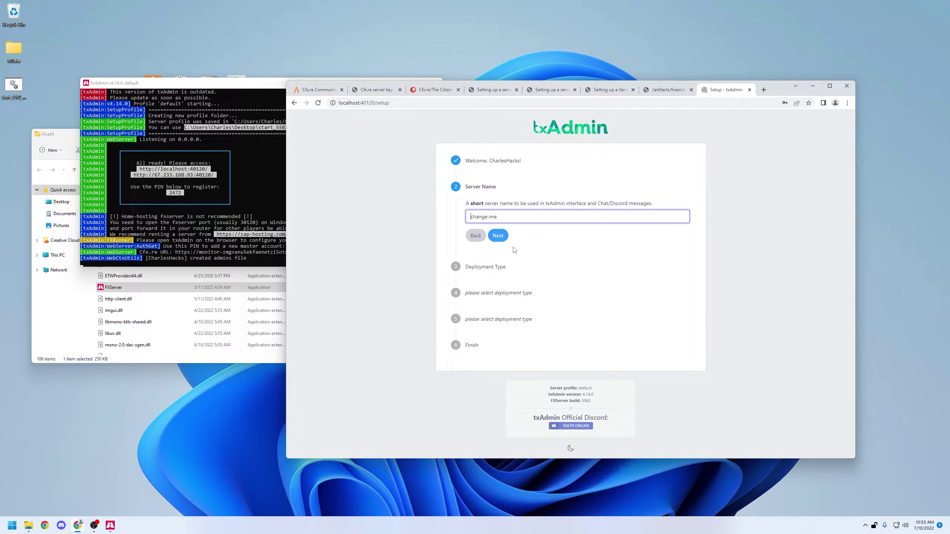
pyautogui.tripleClick(526, 222)
pyautogui.write('Tutorial Server')
pyautogui.click(504, 235)
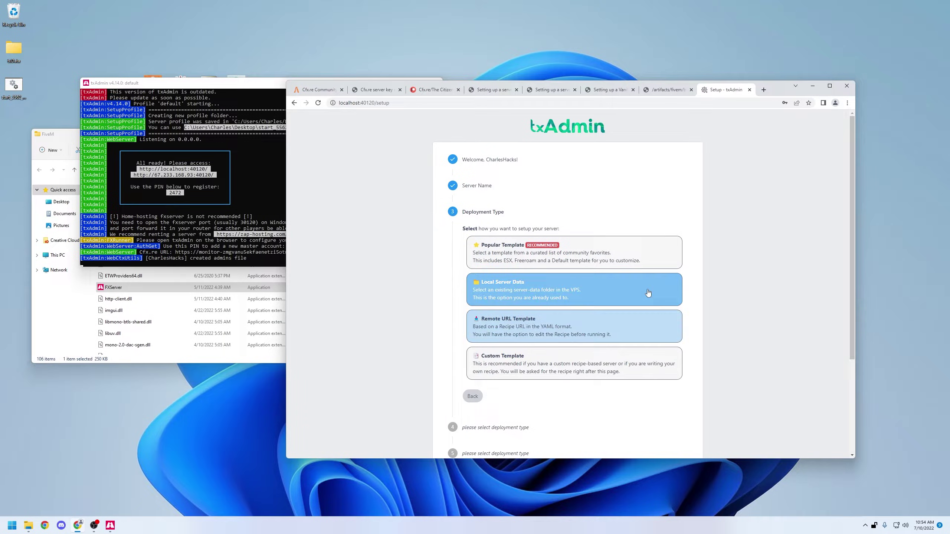
# - Choose the CFX Default popular template at the suggested data location and open its recipe
pyautogui.click(598, 264)
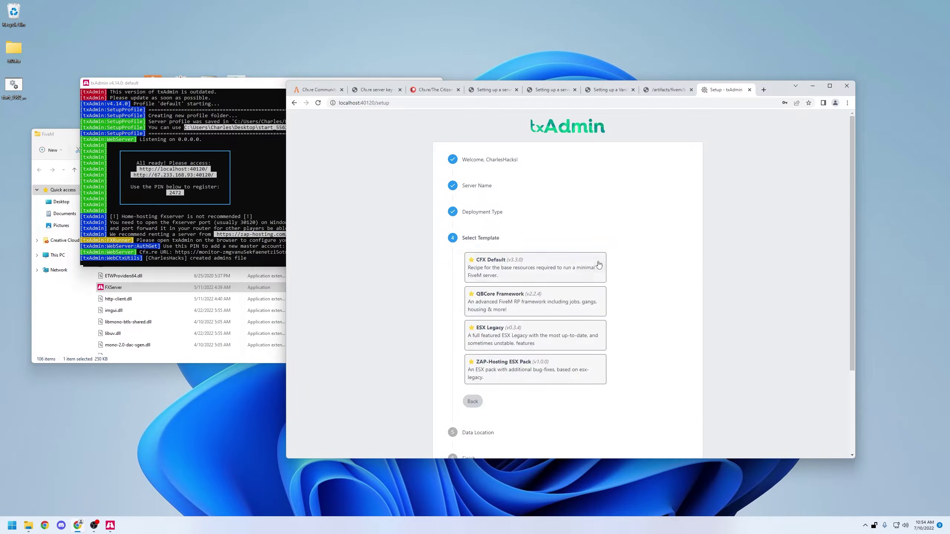
pyautogui.click(490, 271)
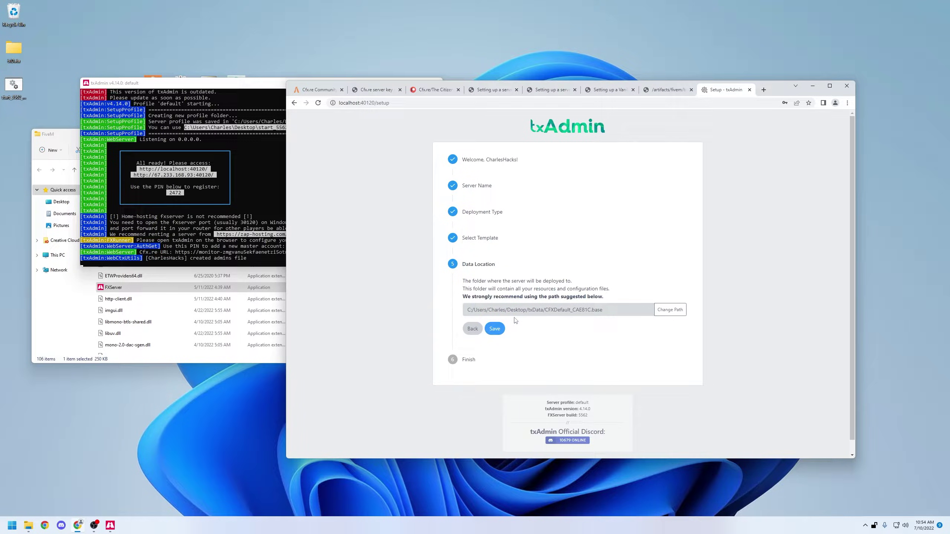
pyautogui.click(495, 329)
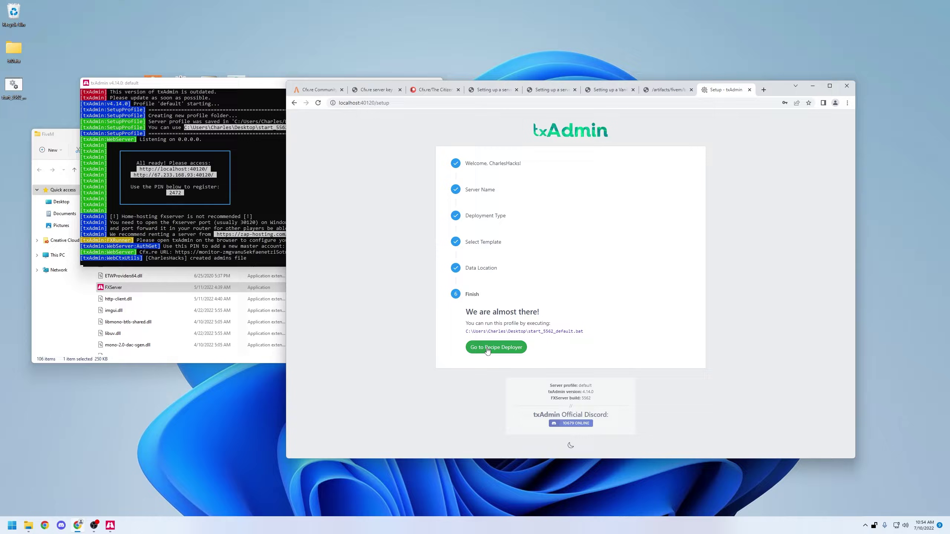
pyautogui.click(487, 348)
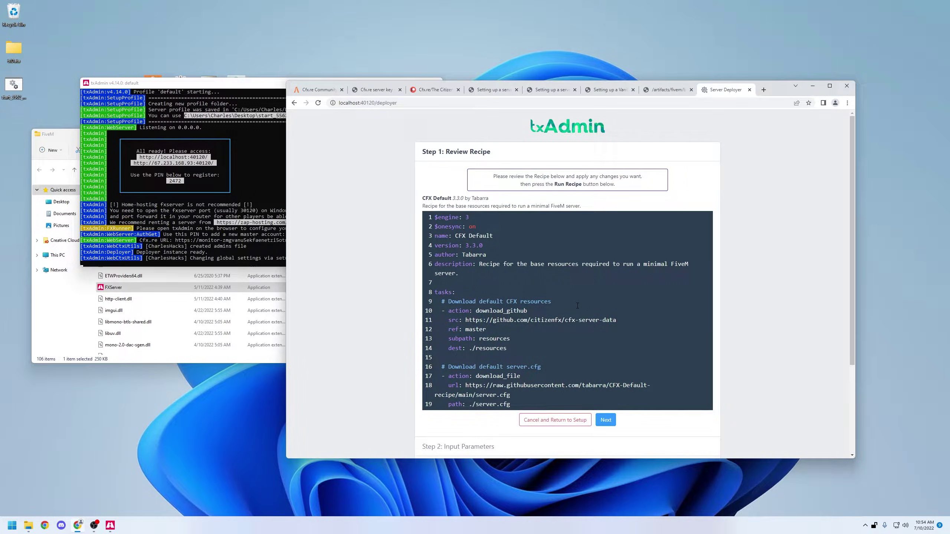
# - Review the CFX Default recipe and proceed to its input parameters
pyautogui.scroll(-3, 577, 306)
pyautogui.scroll(3, 569, 312)
pyautogui.click(605, 421)
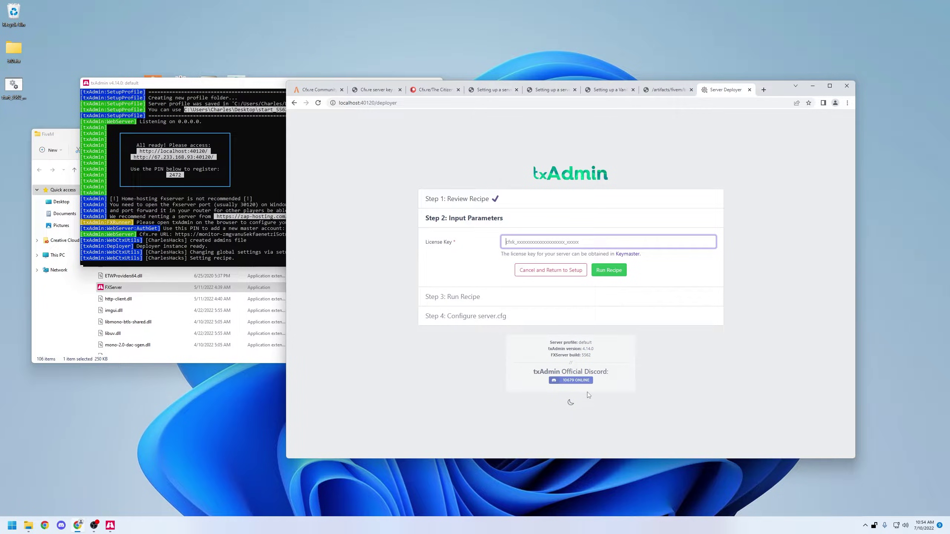
# - Copy the active server key from Keymaster into License Key and run the recipe
pyautogui.click(372, 93)
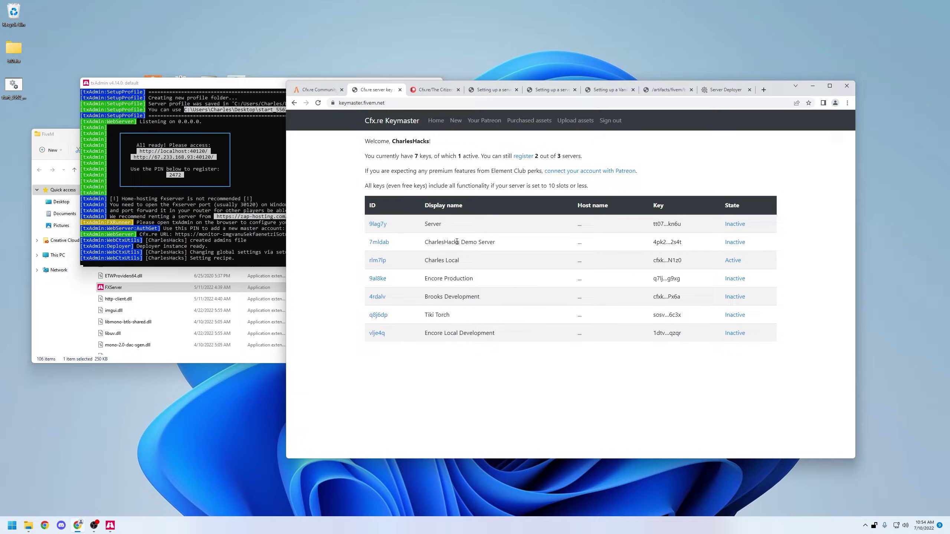
pyautogui.click(377, 260)
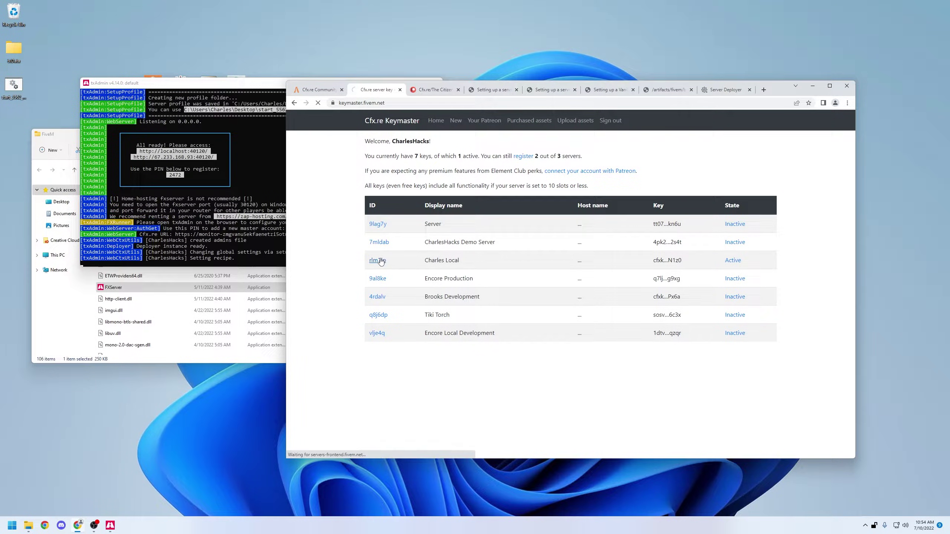
pyautogui.click(480, 236)
pyautogui.hotkey('ctrl', '9')
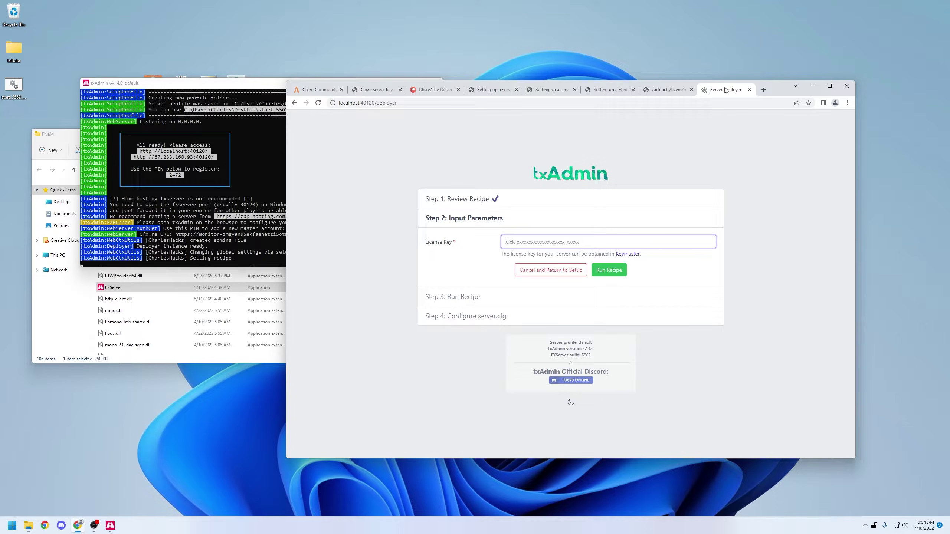
pyautogui.click(592, 238)
pyautogui.hotkey('ctrl', 'v')
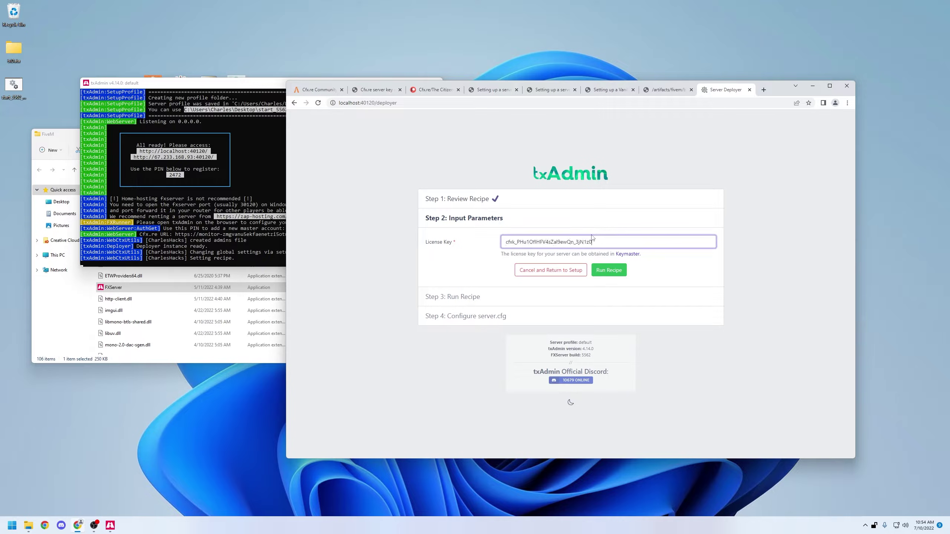
pyautogui.click(609, 271)
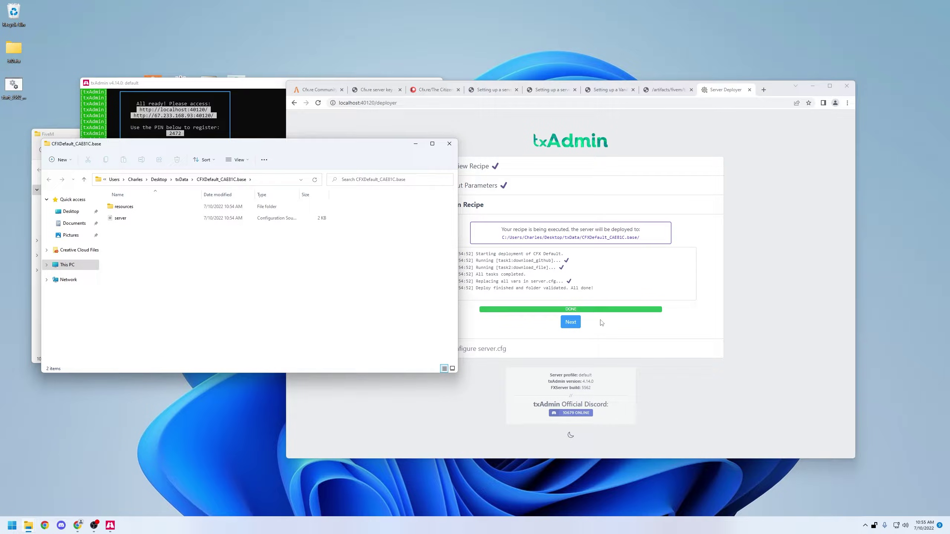
# - Change the server.cfg locale from root-AQ to en-US, then save and run the server
pyautogui.click(571, 321)
pyautogui.scroll(-3, 524, 262)
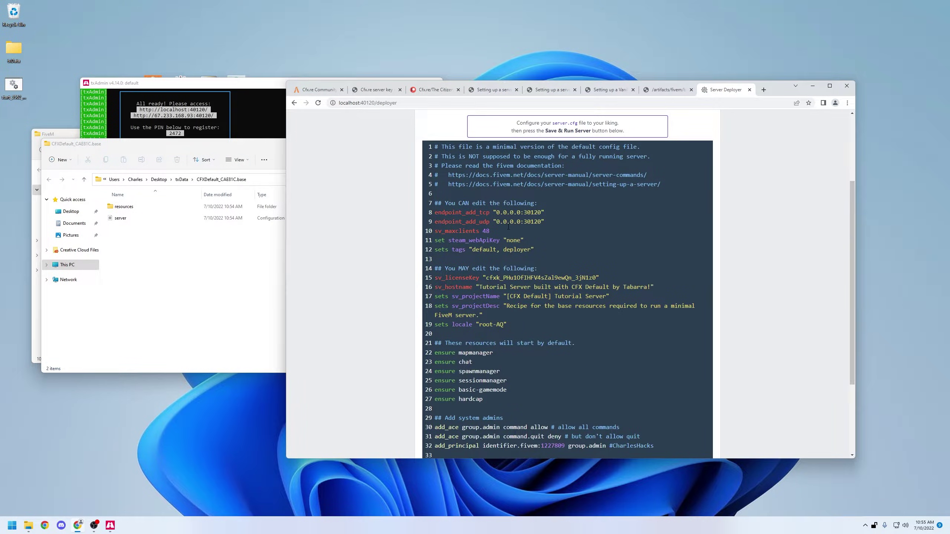
pyautogui.scroll(-4, 476, 326)
pyautogui.scroll(8, 475, 318)
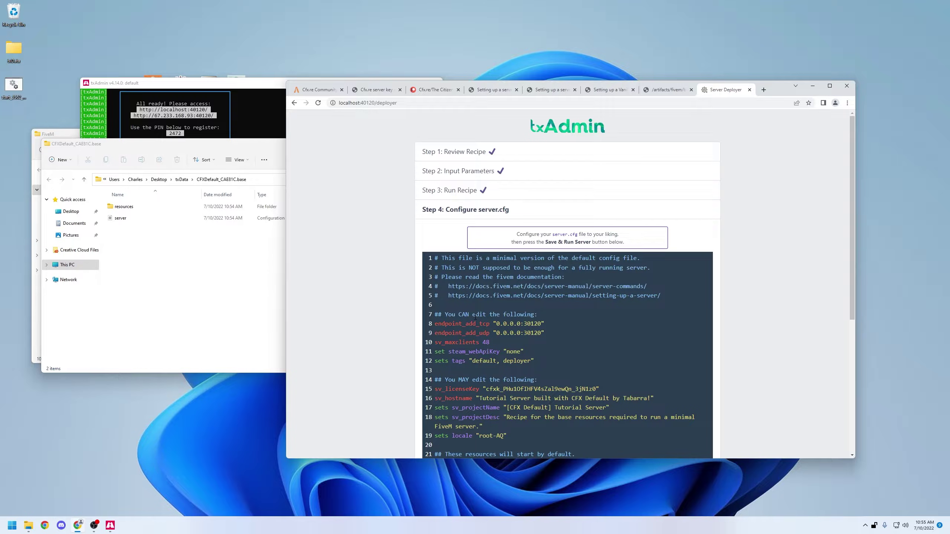
pyautogui.scroll(-2, 475, 317)
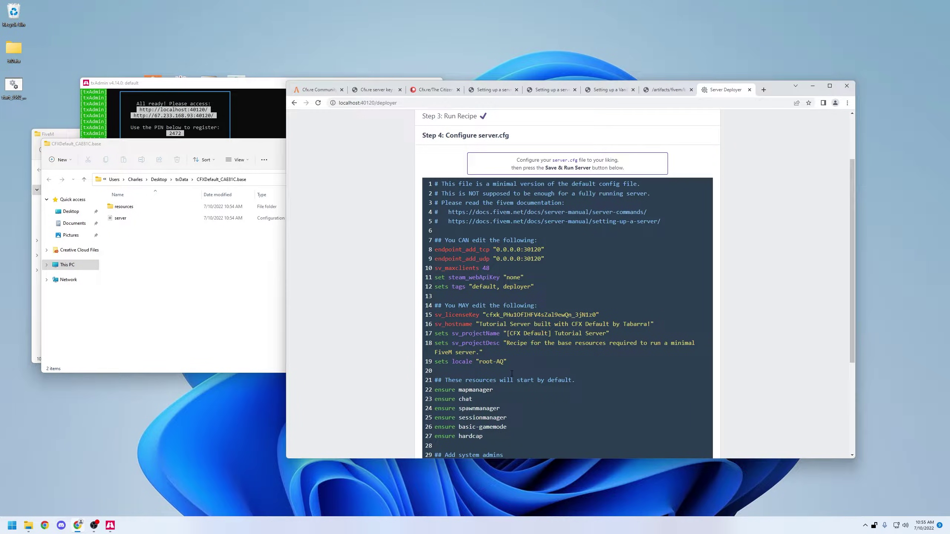
pyautogui.scroll(-4, 512, 374)
pyautogui.scroll(4, 509, 374)
pyautogui.click(480, 362)
pyautogui.press('Delete')
pyautogui.press('Delete')
pyautogui.press('Delete')
pyautogui.press('Delete')
pyautogui.press('Delete')
pyautogui.press('Delete')
pyautogui.press('Delete')
pyautogui.write('en-US')
pyautogui.scroll(-5, 480, 362)
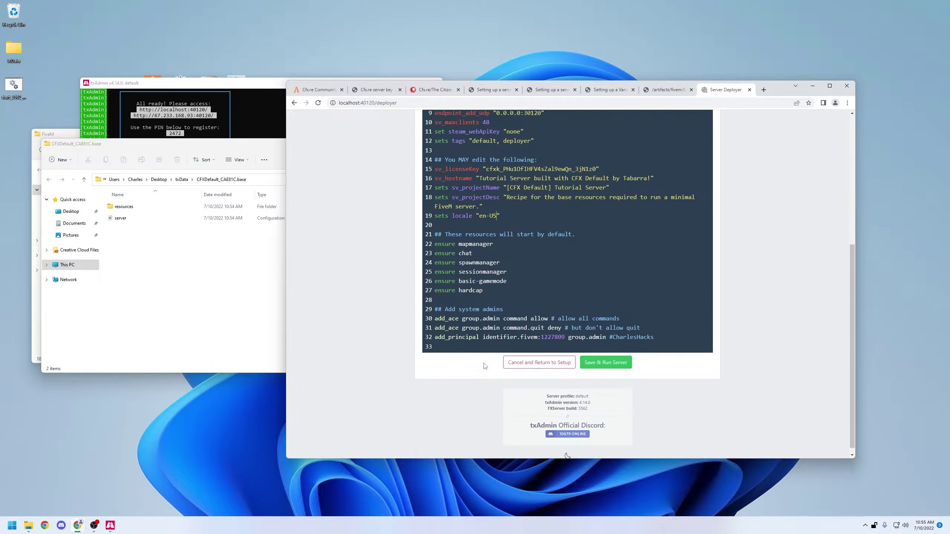
pyautogui.click(612, 359)
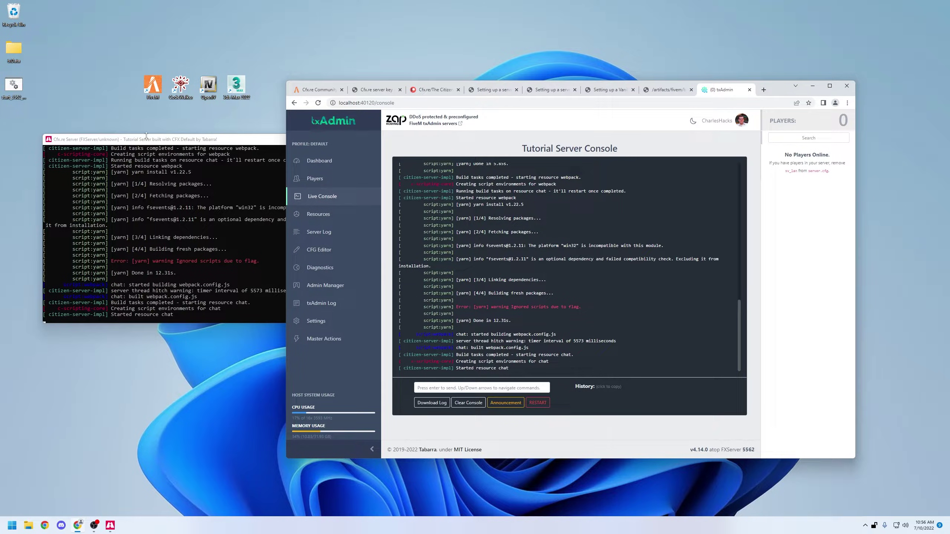
# - Once resources have started, launch the FiveM client from its desktop shortcut
pyautogui.doubleClick(154, 90)
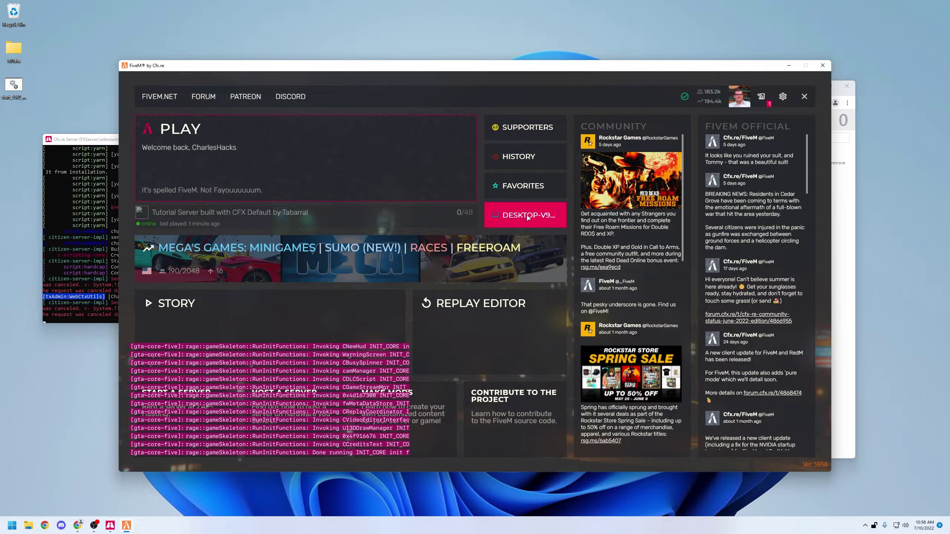
# - Connect to the local DESKTOP Tutorial Server and spawn at Chiliad Mountain State Wilderness
pyautogui.click(528, 216)
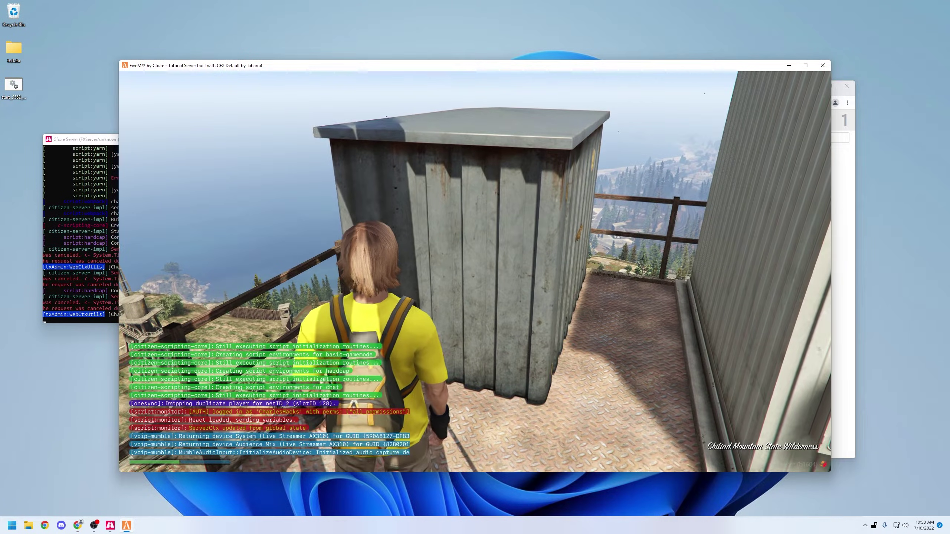
# - Run along the lookout walkway, climb over the railing and head down the dirt path toward the bridge
pyautogui.press('w')
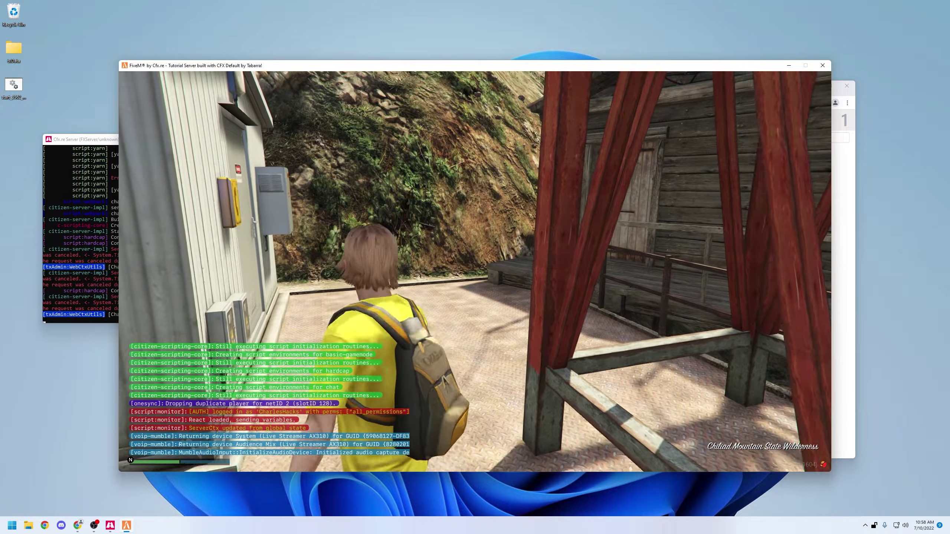
pyautogui.press('w')
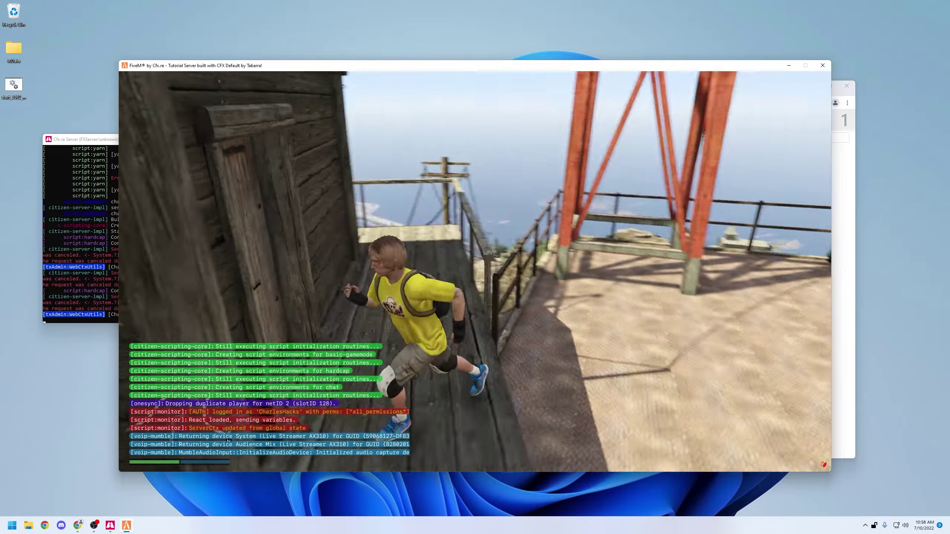
pyautogui.press('w')
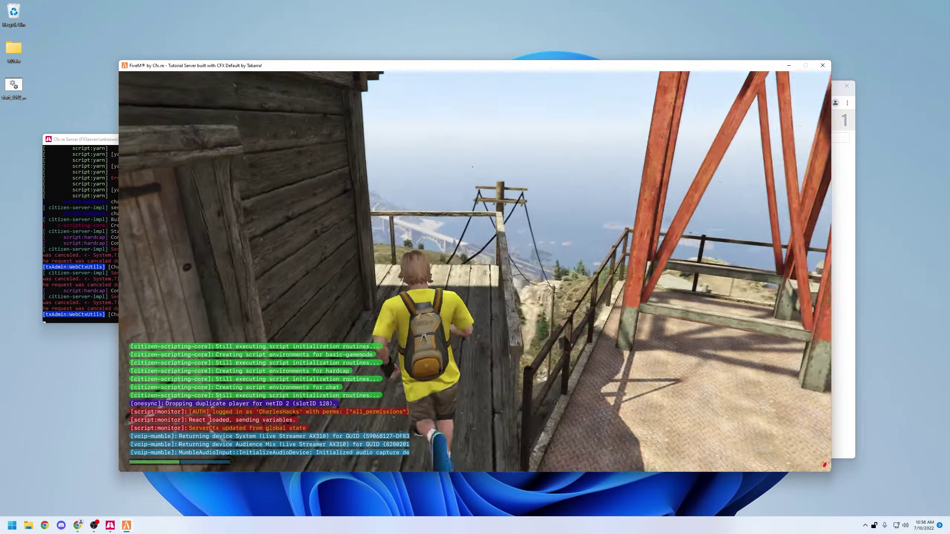
pyautogui.press('w')
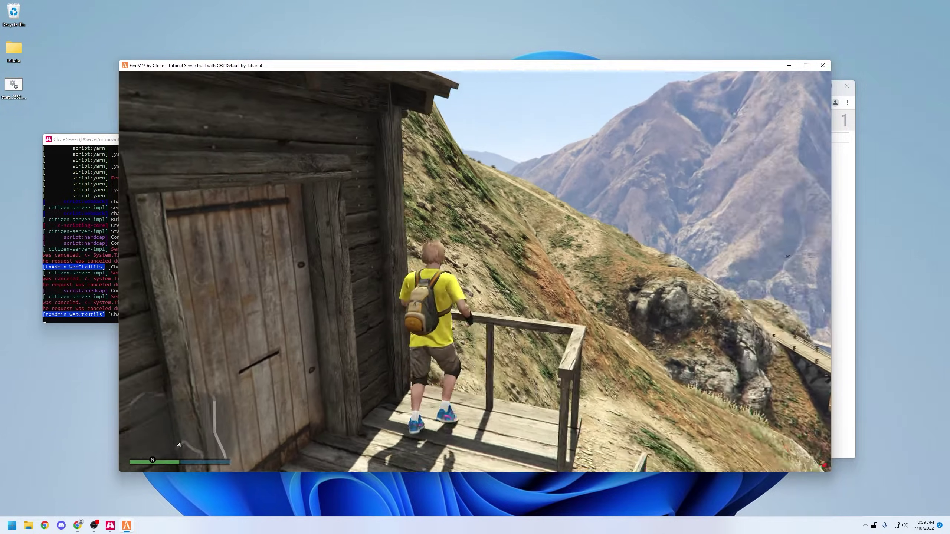
pyautogui.press('space')
pyautogui.press('w')
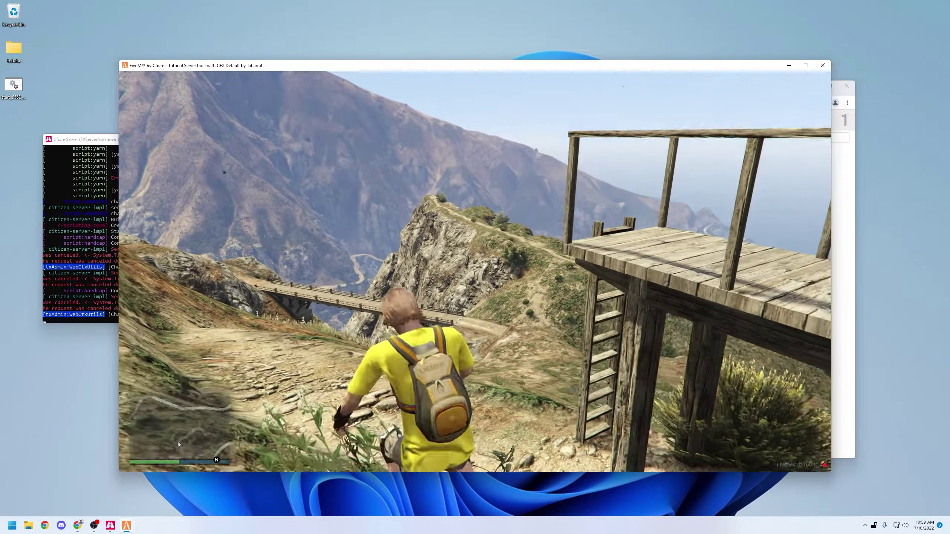
pyautogui.press('w')
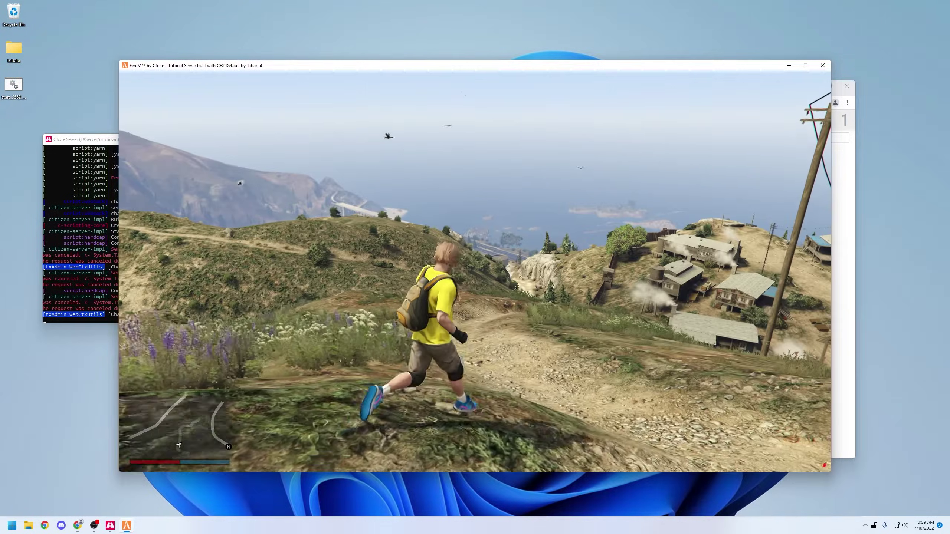
# - Run across the grassy slope past the hilltop village and stop on the hillside
pyautogui.press('w')
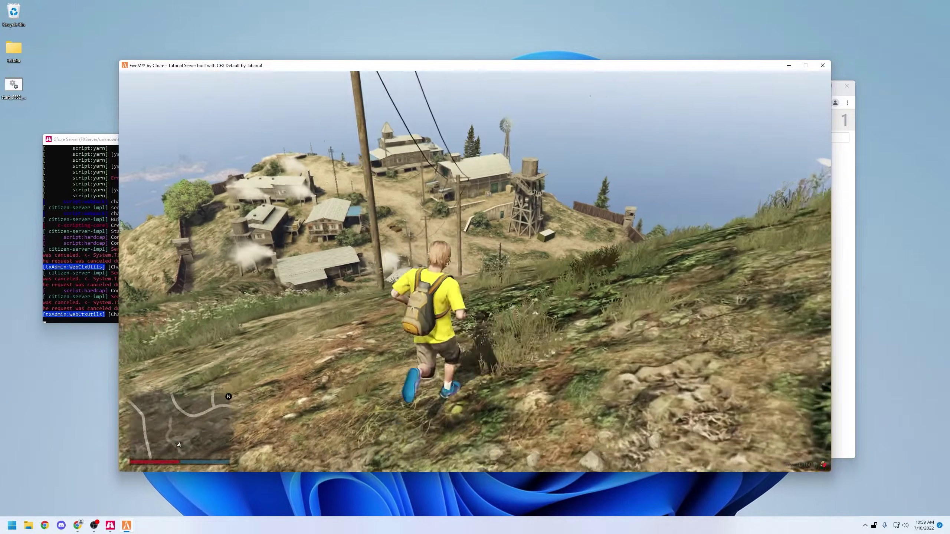
pyautogui.press('w')
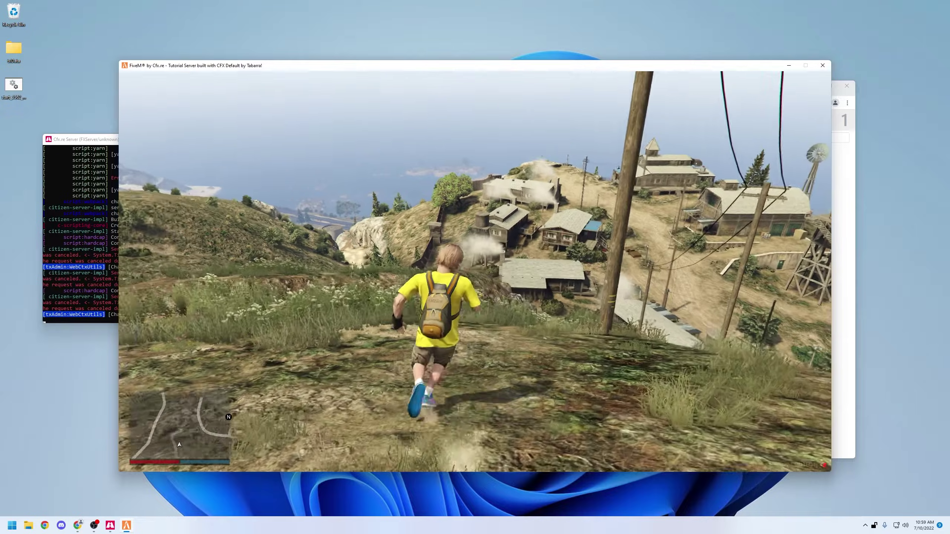
pyautogui.press('w')
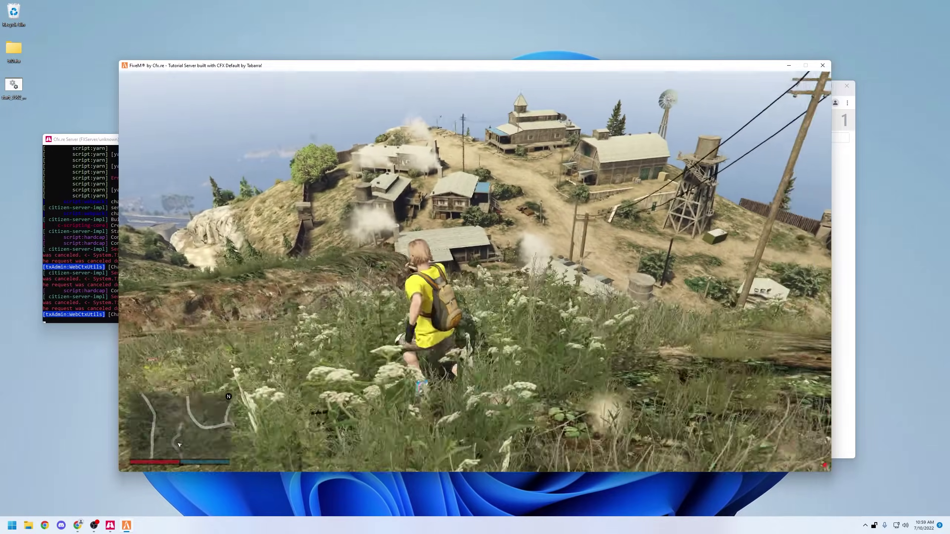
pyautogui.press('w')
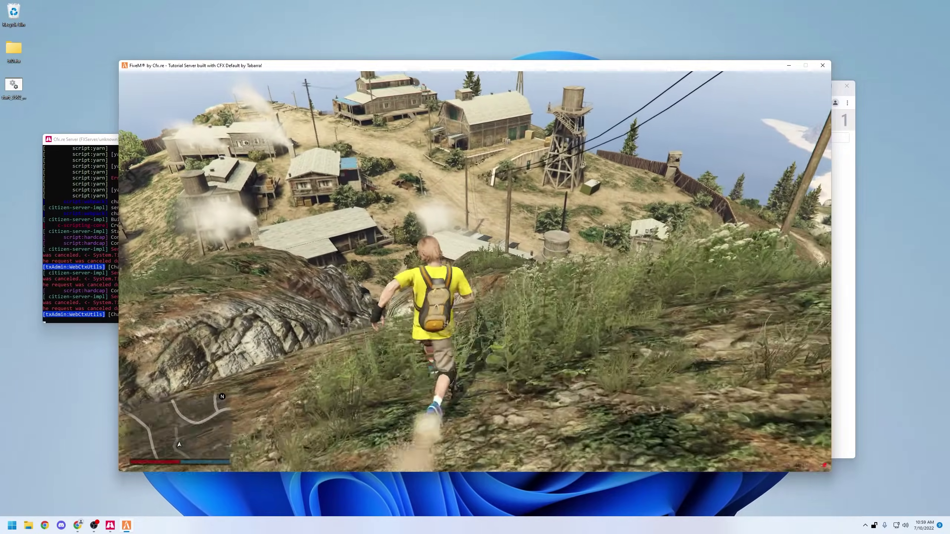
pyautogui.press('w')
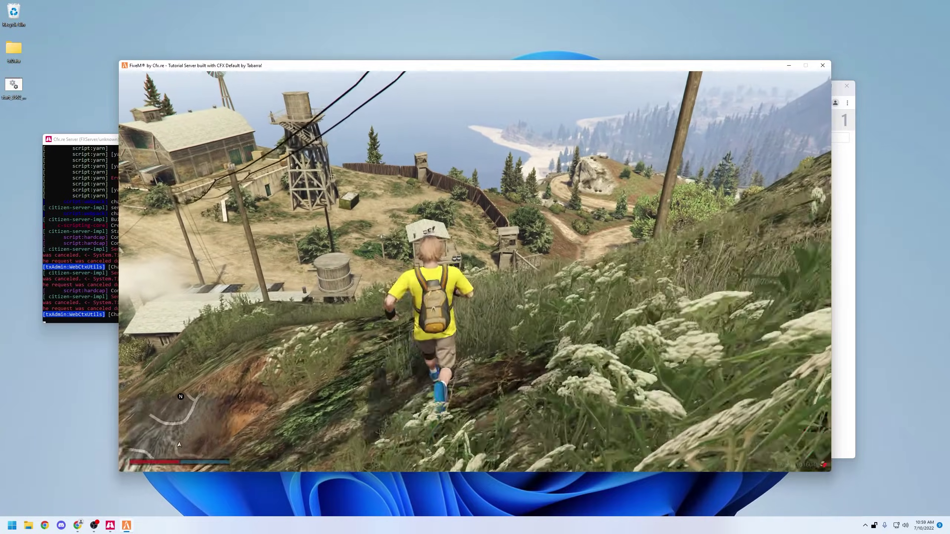
pyautogui.press('w')
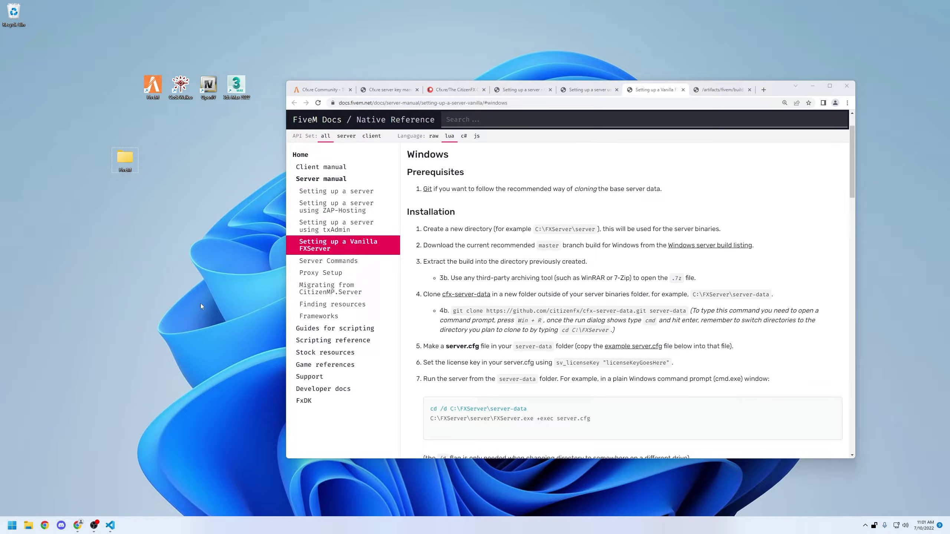
# - Download the LATEST RECOMMENDED (5562) Windows server build .7z from the builds list
pyautogui.click(721, 90)
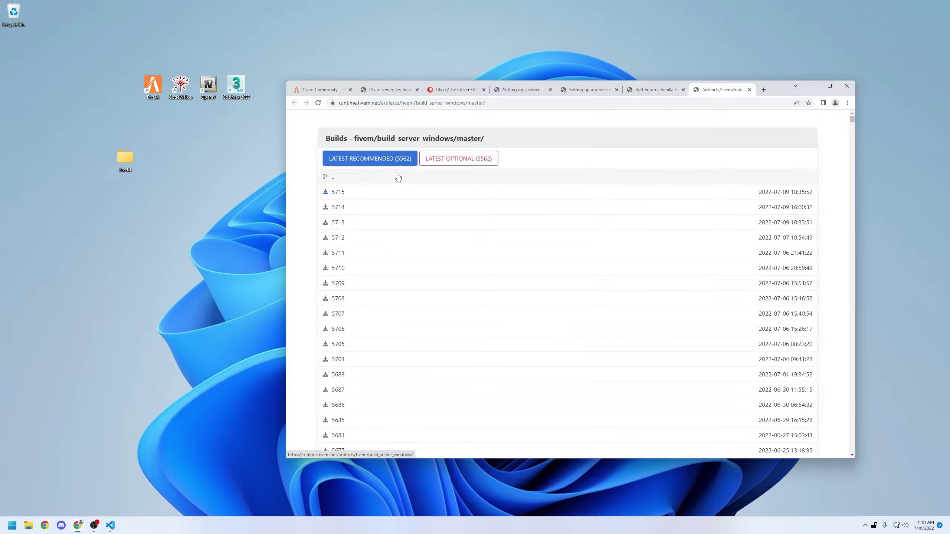
pyautogui.click(382, 171)
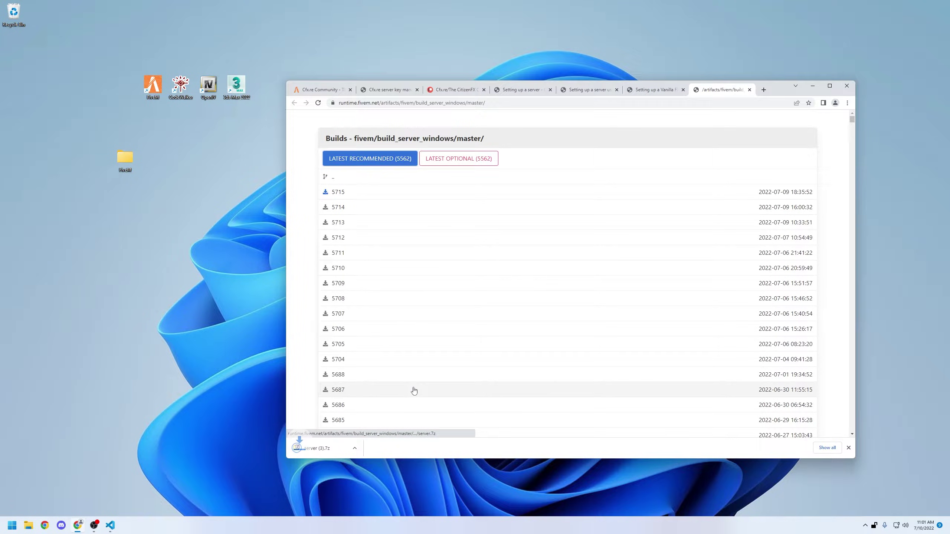
# - Extract all 102 items from server (3).7z into the FiveM server folder, then close 7-Zip
pyautogui.click(317, 452)
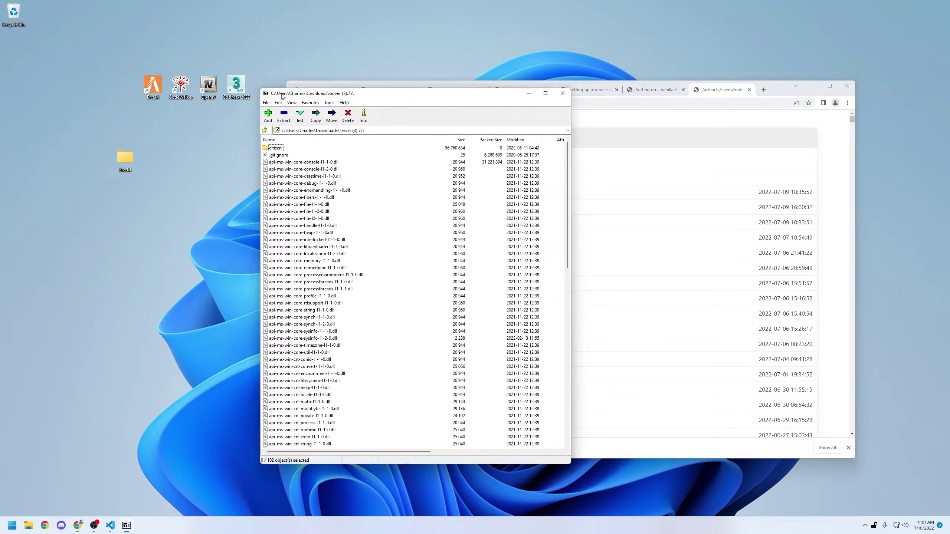
pyautogui.doubleClick(119, 160)
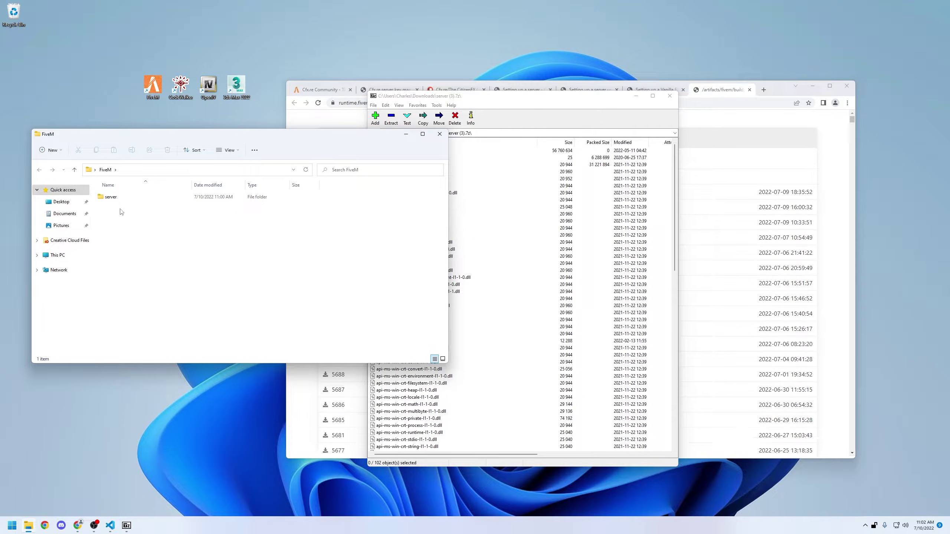
pyautogui.click(111, 197)
pyautogui.click(146, 250)
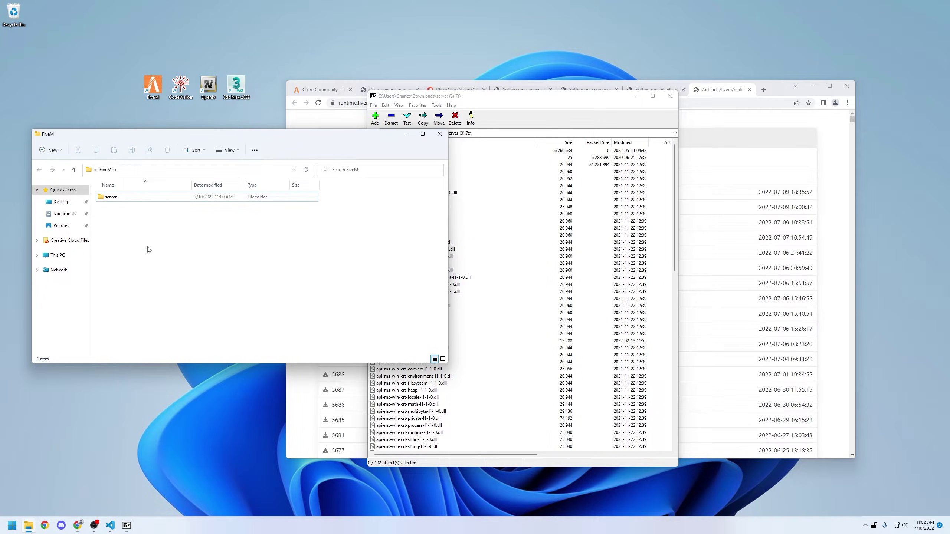
pyautogui.click(429, 424)
pyautogui.hotkey('ctrl', 'a')
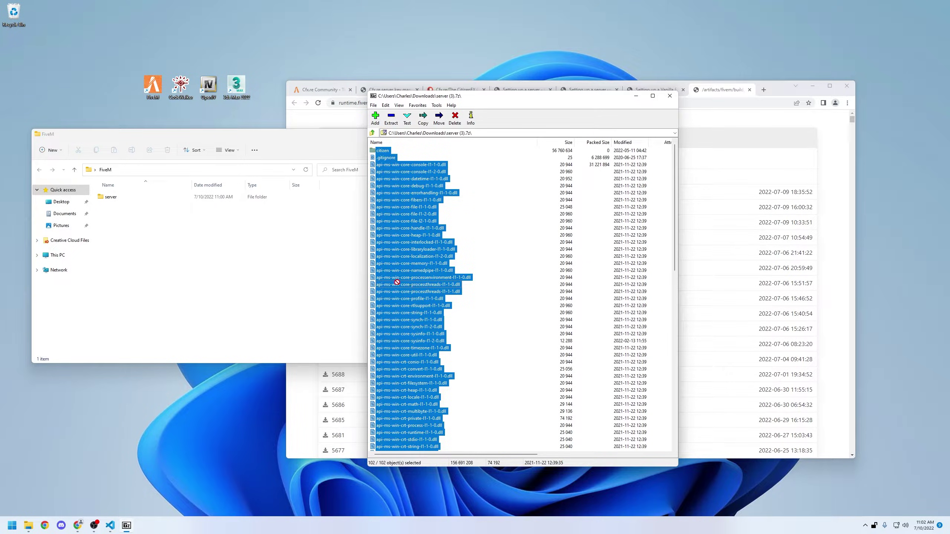
pyautogui.moveTo(397, 282); pyautogui.dragTo(107, 198)
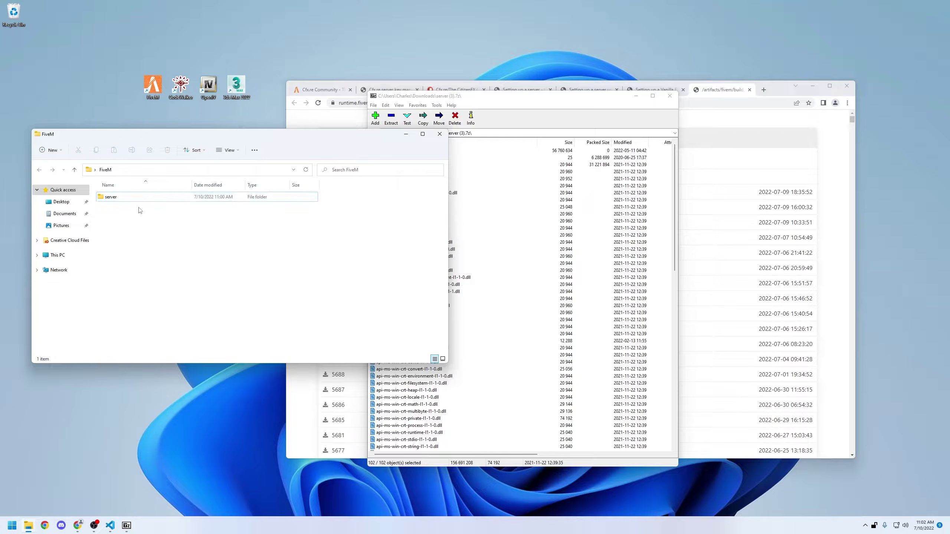
pyautogui.click(670, 95)
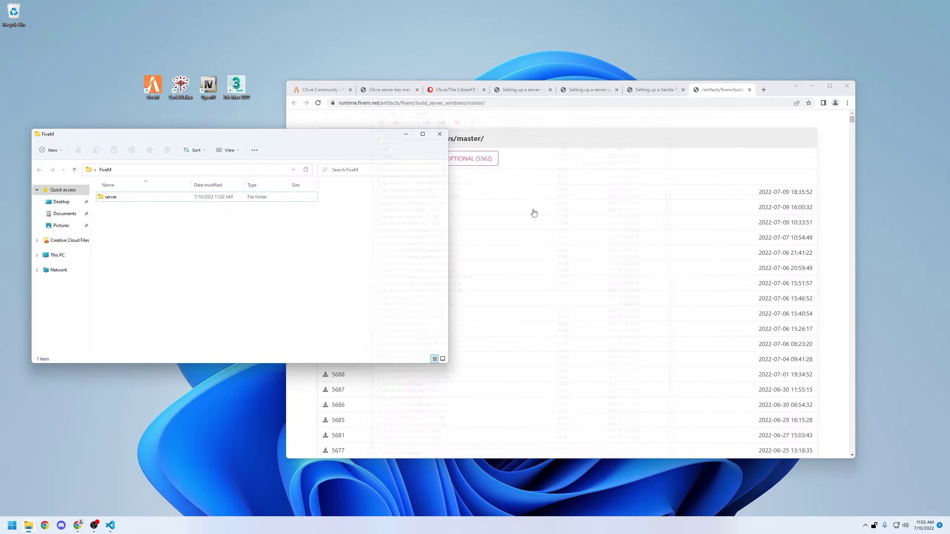
# - Check the extracted files in the FiveM server folder in VS Code
pyautogui.click(174, 418)
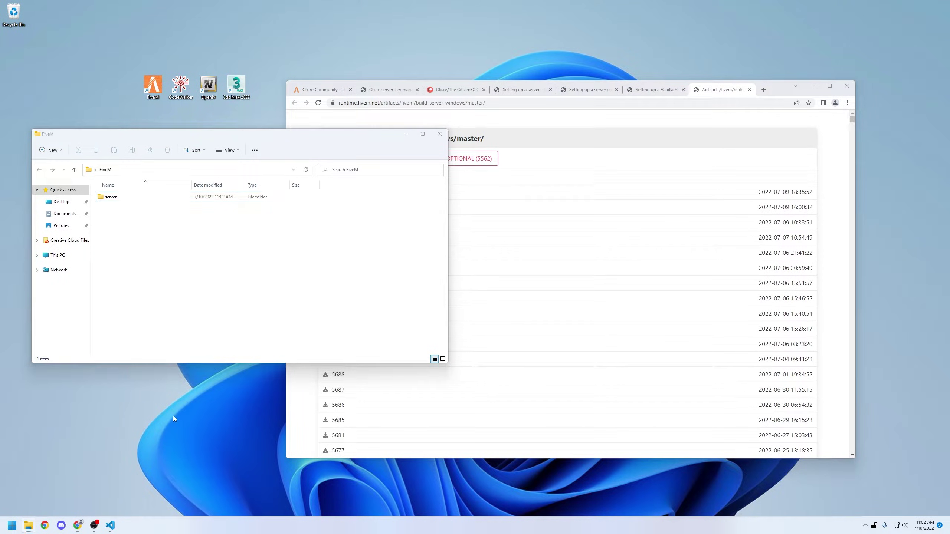
pyautogui.click(110, 526)
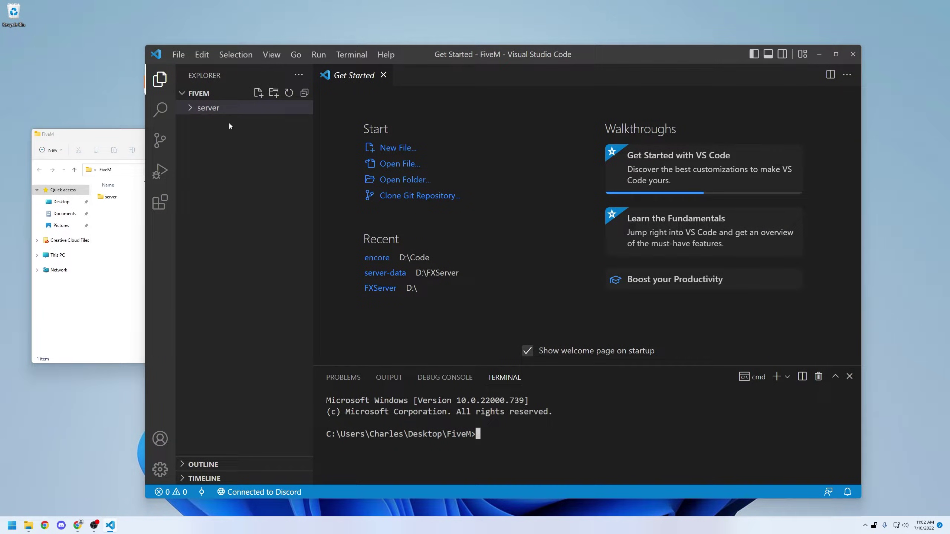
pyautogui.click(192, 109)
pyautogui.click(191, 108)
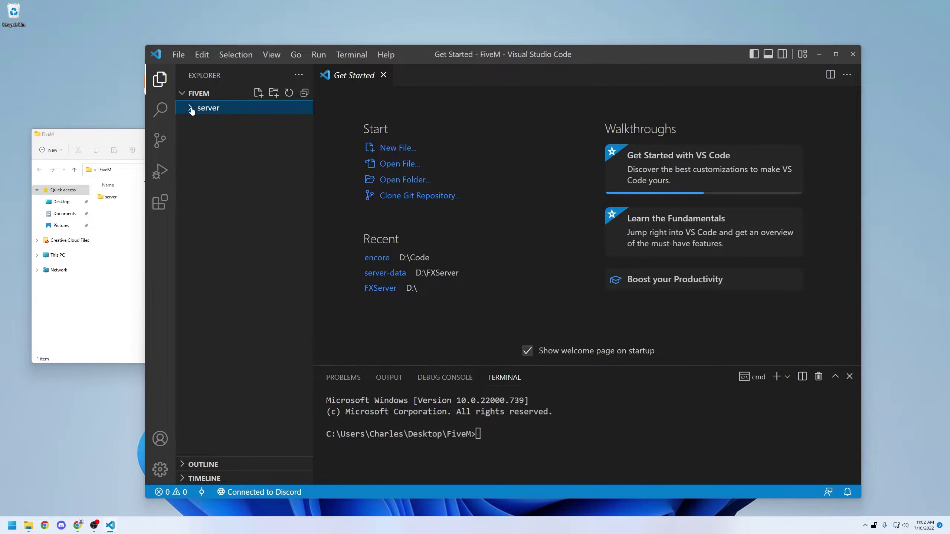
pyautogui.click(192, 108)
pyautogui.scroll(-5, 221, 281)
pyautogui.scroll(5, 221, 279)
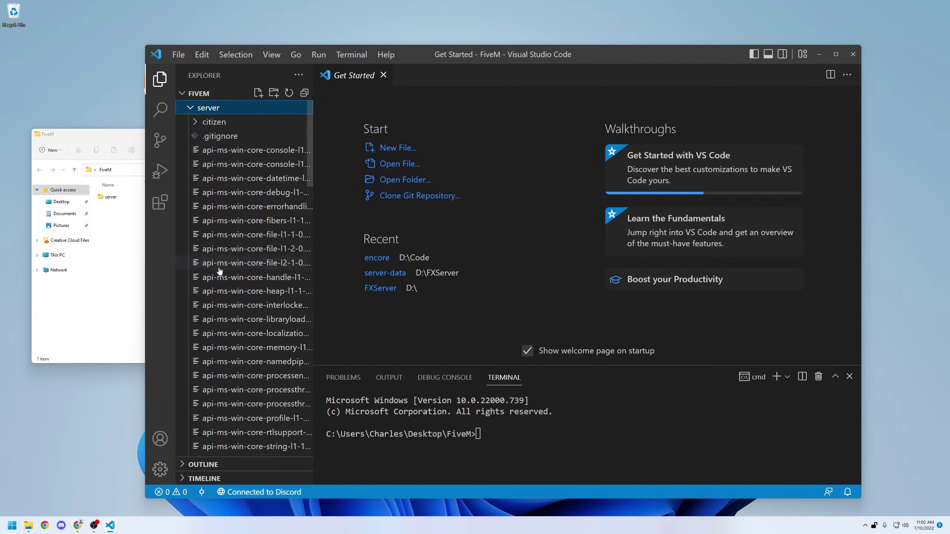
pyautogui.press('Left')
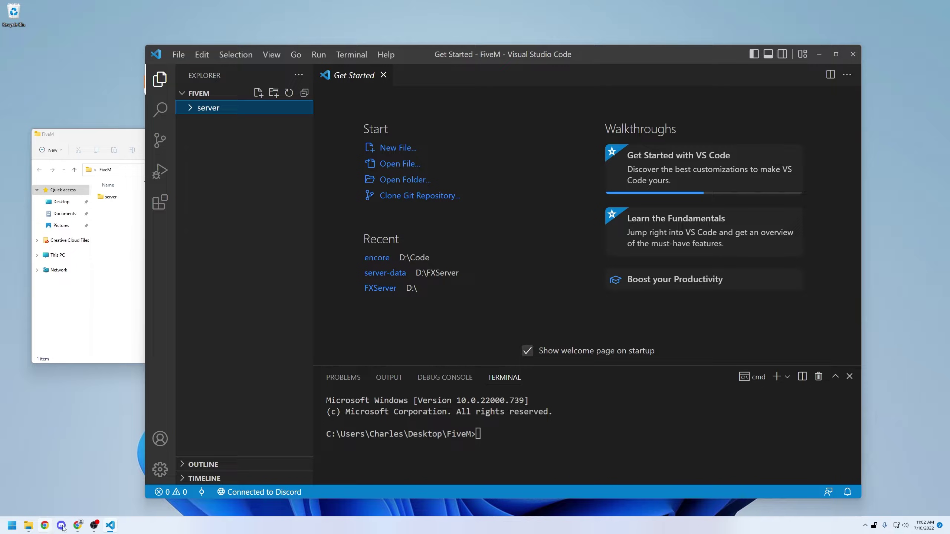
# - Copy the cfx-server-data git clone command from the Vanilla FXServer docs and run it in VS Code's terminal
pyautogui.click(79, 526)
pyautogui.hotkey('ctrl', 'shift', 'Tab')
pyautogui.hotkey('ctrl', 'shift', 'Tab')
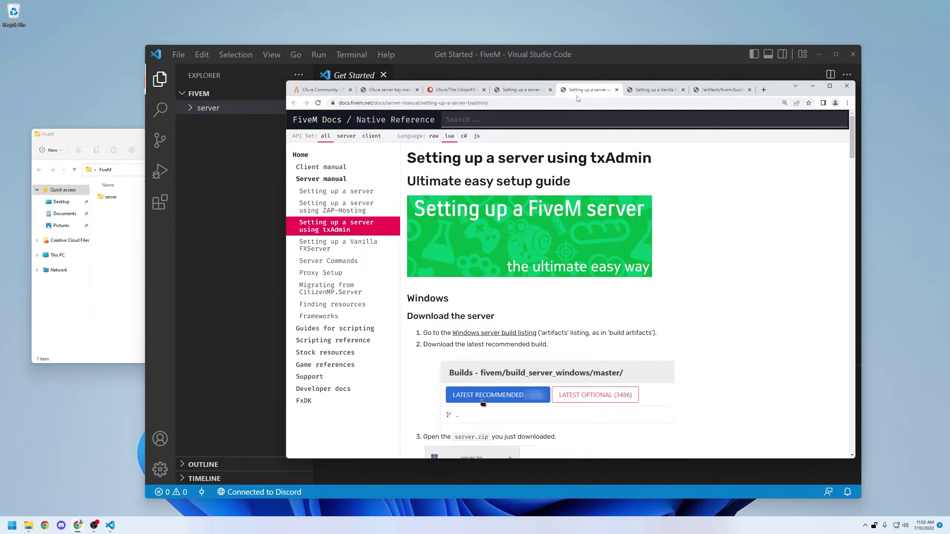
pyautogui.scroll(-8, 521, 263)
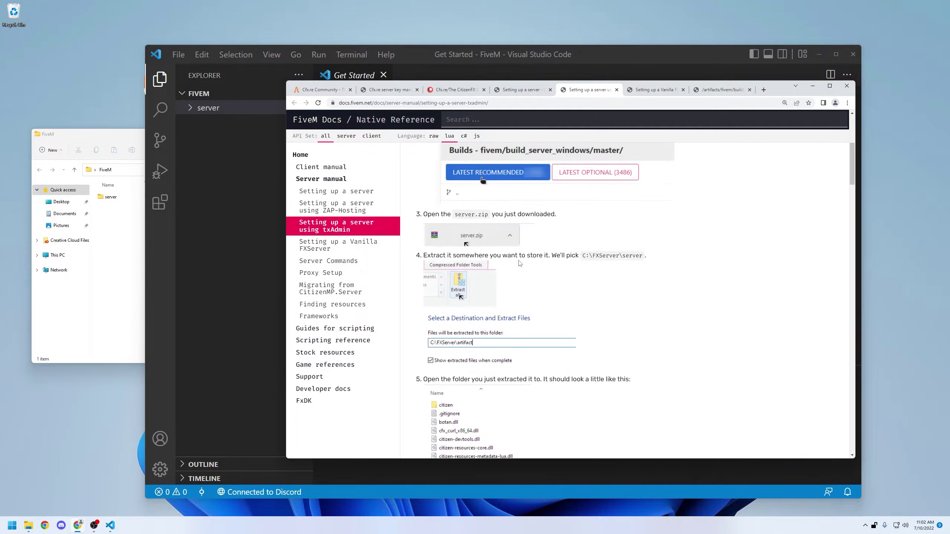
pyautogui.hotkey('ctrl', 'Tab')
pyautogui.scroll(-1, 539, 297)
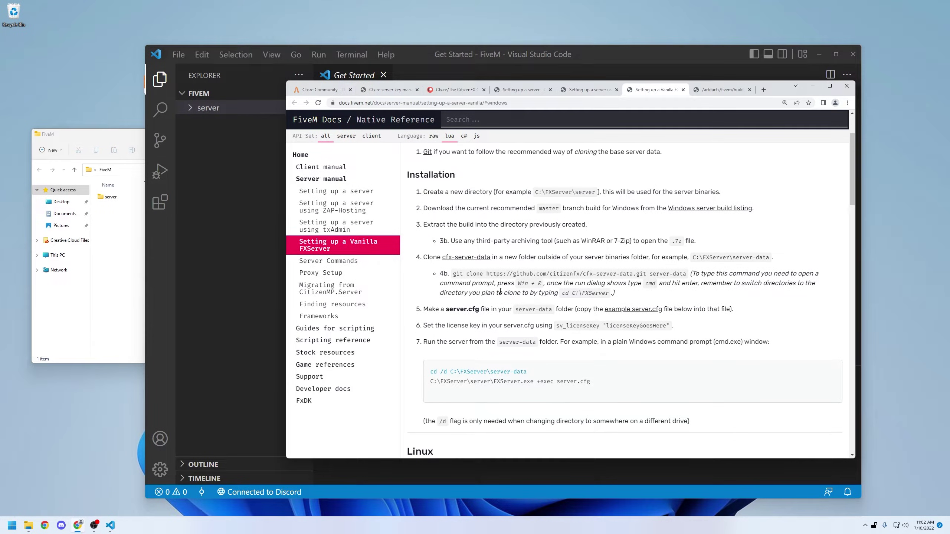
pyautogui.moveTo(453, 274)
pyautogui.mouseDown()
pyautogui.moveTo(596, 274)
pyautogui.moveTo(542, 283)
pyautogui.moveTo(687, 275)
pyautogui.mouseUp()
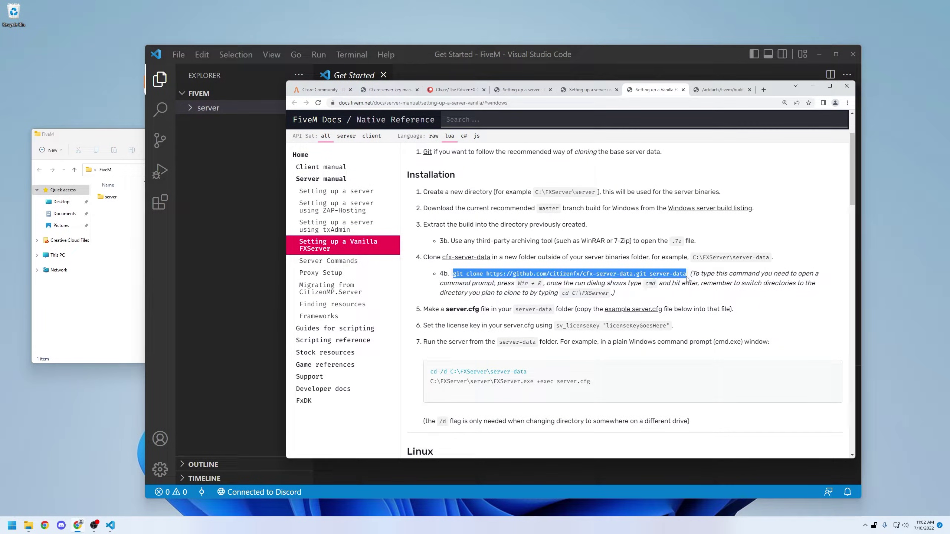
pyautogui.hotkey('ctrl', 'c')
pyautogui.click(593, 79)
pyautogui.hotkey('ctrl', 'v')
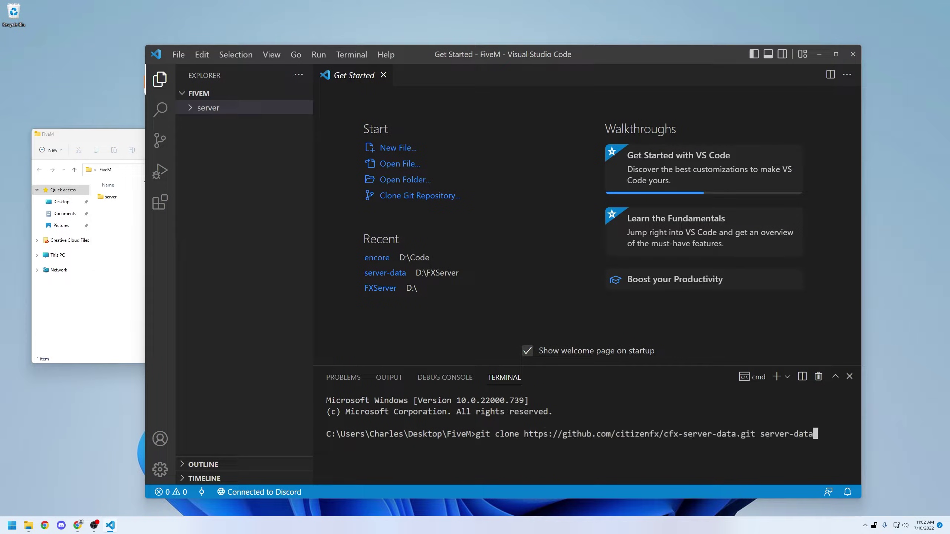
pyautogui.press('Return')
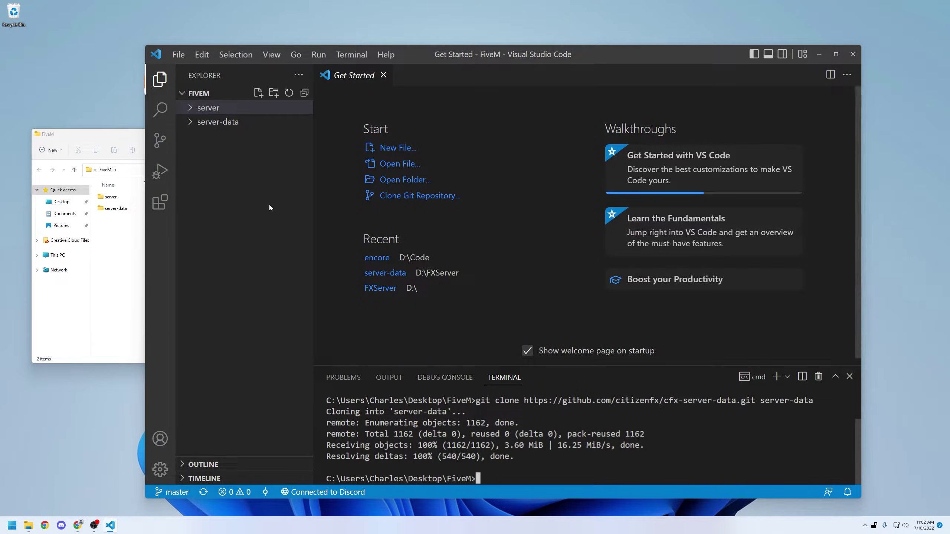
# - Browse the cloned server-data folder's resources, [system] and [managers] subfolders
pyautogui.click(223, 124)
pyautogui.click(226, 138)
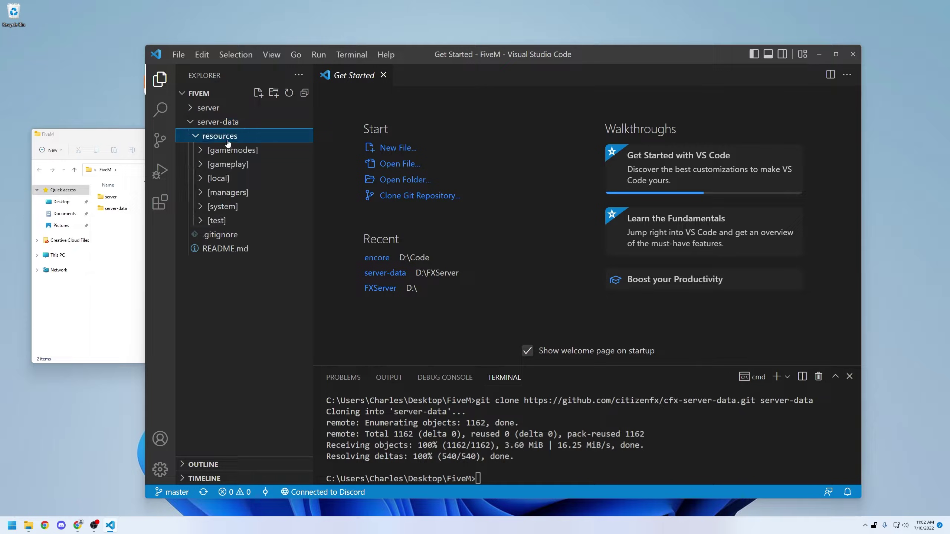
pyautogui.click(230, 207)
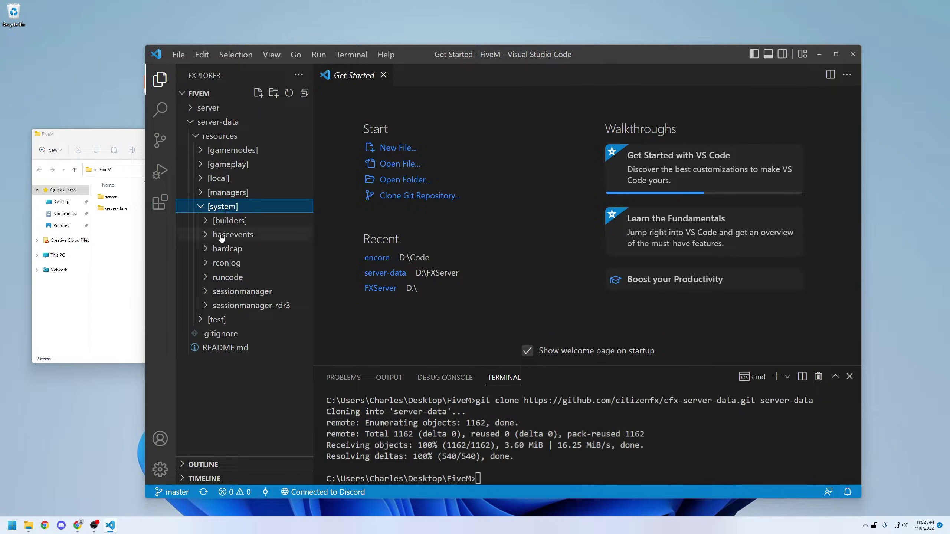
pyautogui.click(231, 207)
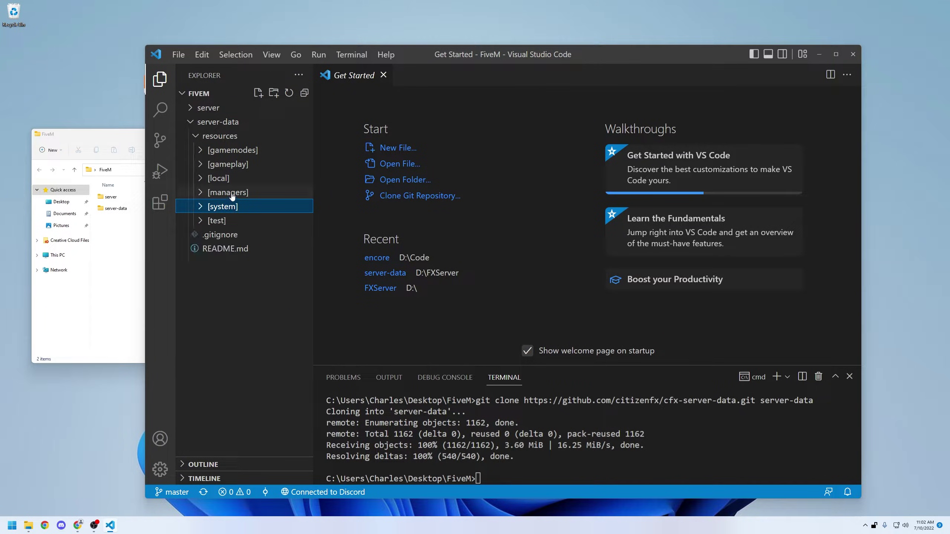
pyautogui.click(232, 193)
pyautogui.click(232, 194)
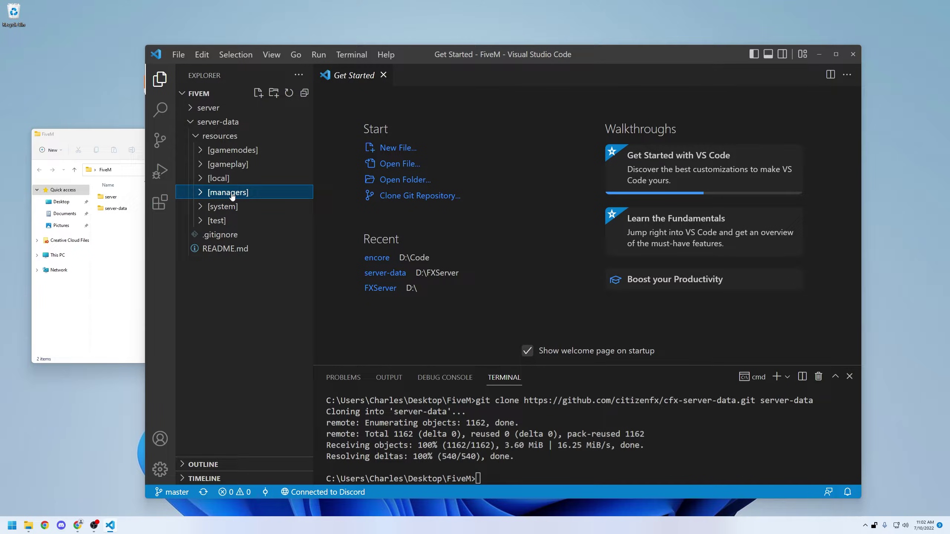
pyautogui.click(225, 140)
pyautogui.click(233, 207)
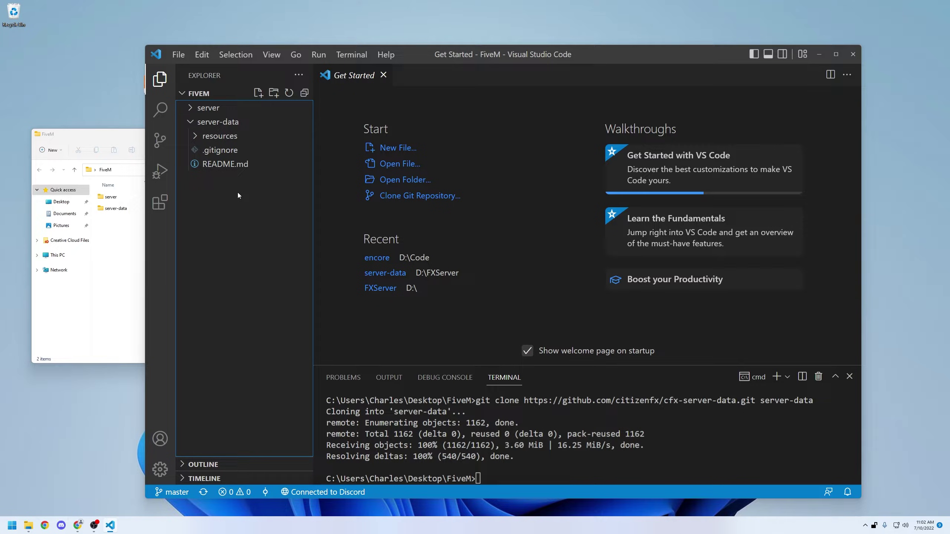
# - Create a new empty server.cfg file inside server-data
pyautogui.click(224, 126)
pyautogui.click(224, 124)
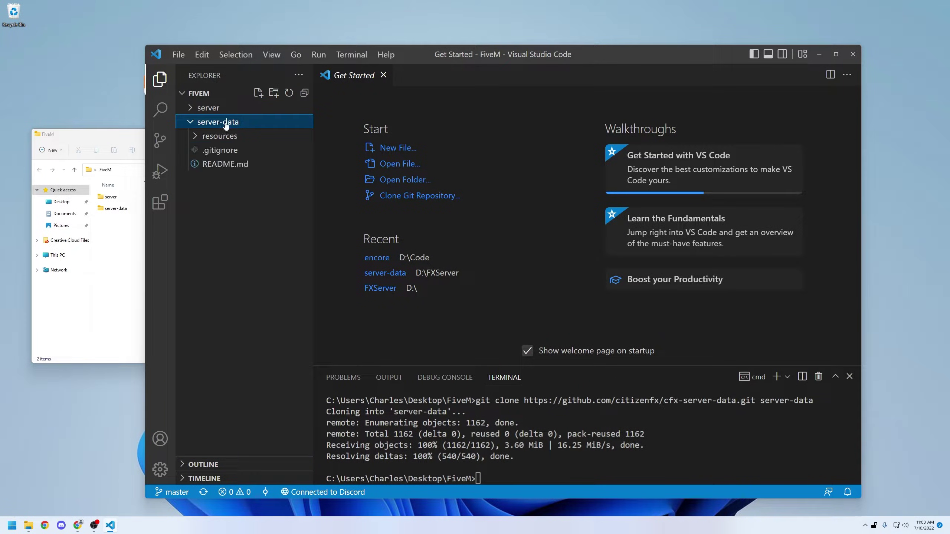
pyautogui.click(259, 96)
pyautogui.write('server.cfg')
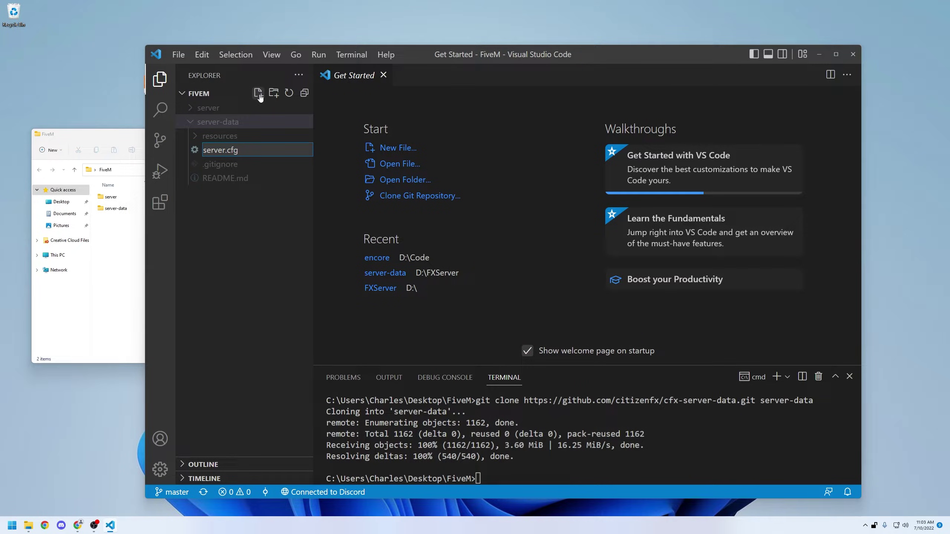
pyautogui.press('Return')
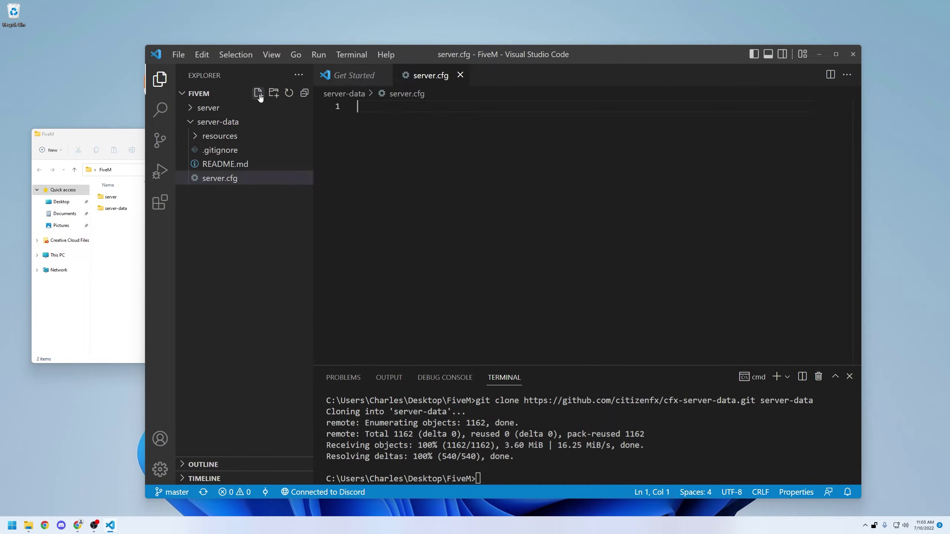
# - Copy the example config from the FiveM docs and paste it into server.cfg
pyautogui.click(78, 525)
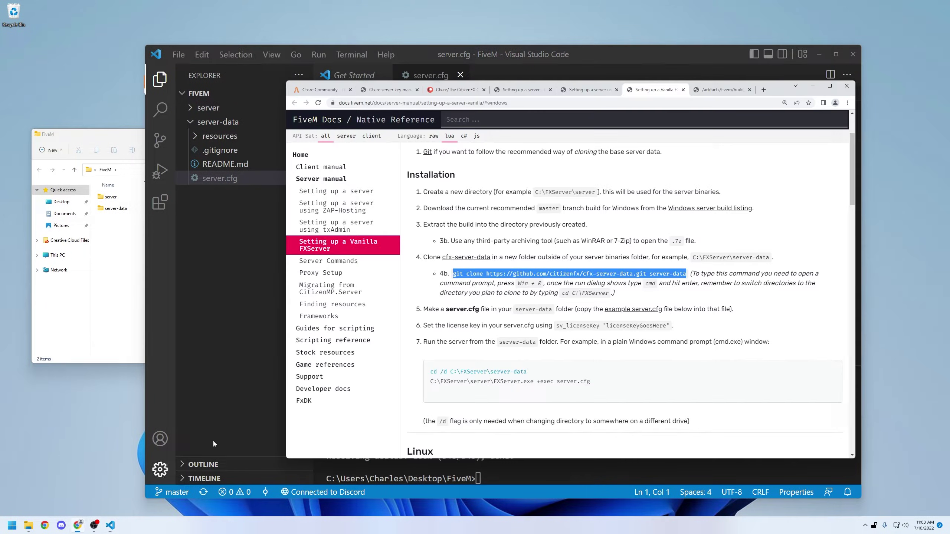
pyautogui.scroll(-15, 526, 255)
pyautogui.scroll(-15, 525, 255)
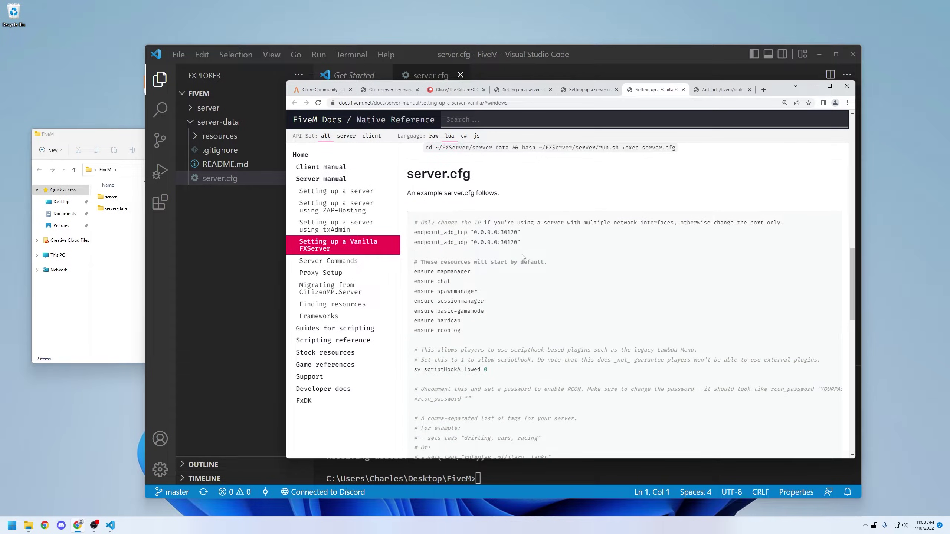
pyautogui.moveTo(520, 401); pyautogui.dragTo(413, 186)
pyautogui.hotkey('ctrl', 'c')
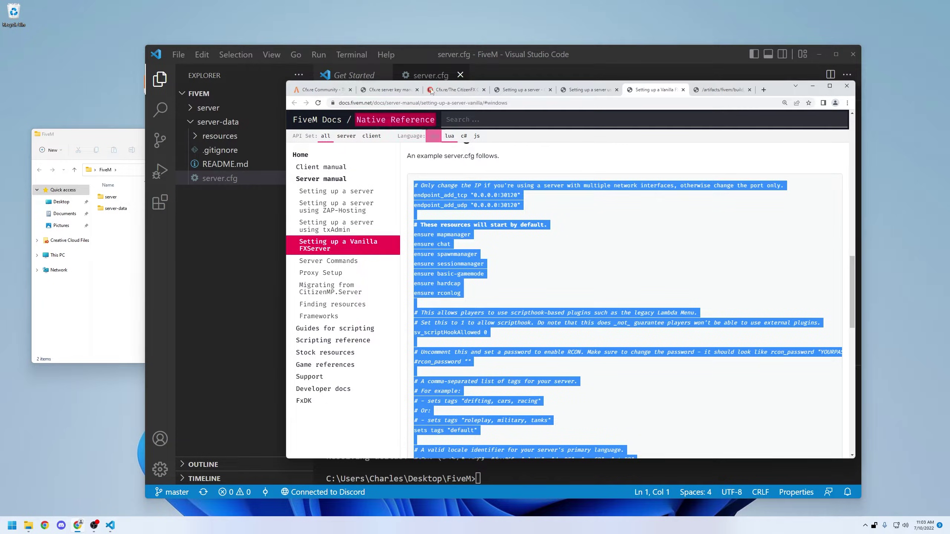
pyautogui.hotkey('alt', 'Tab')
pyautogui.hotkey('ctrl', 'v')
# - Replace the root-AQ locale on line 30 with en-US
pyautogui.scroll(15, 448, 221)
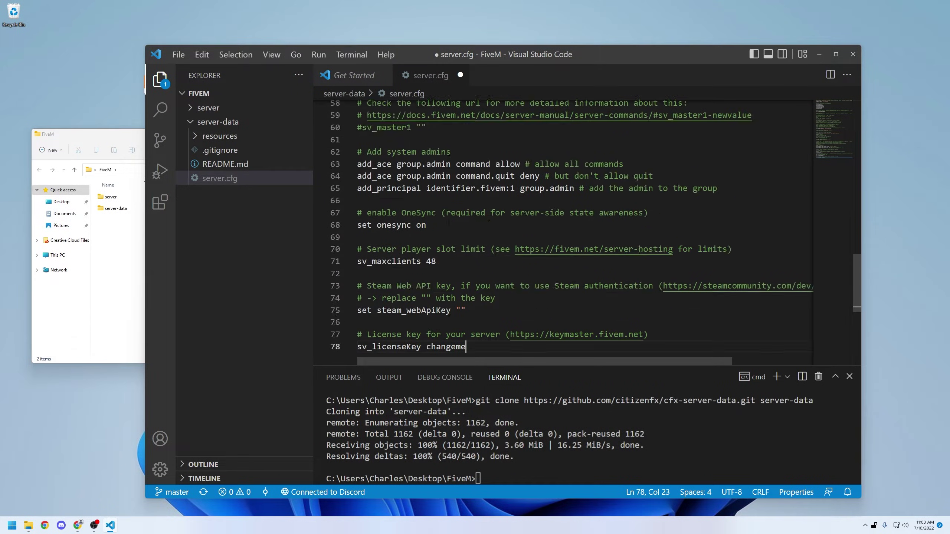
pyautogui.scroll(4, 448, 222)
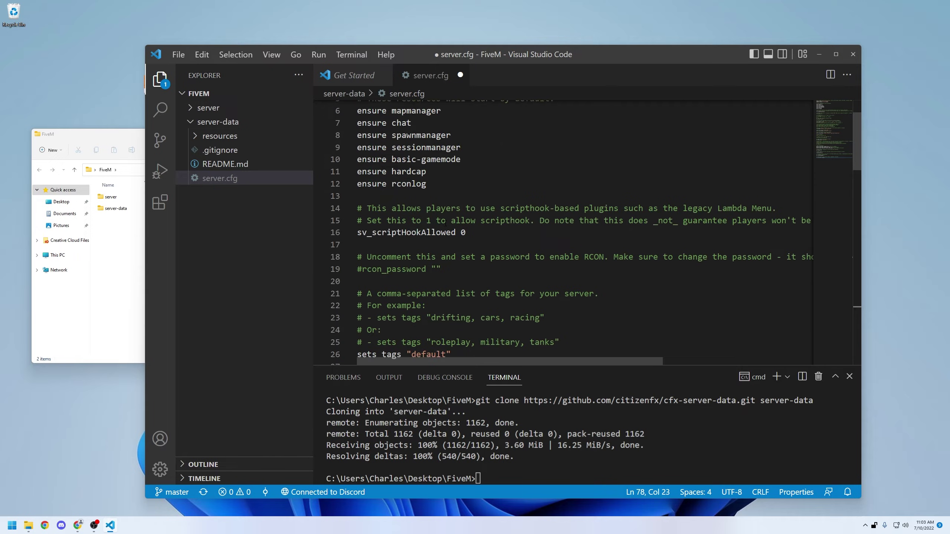
pyautogui.scroll(-4, 442, 224)
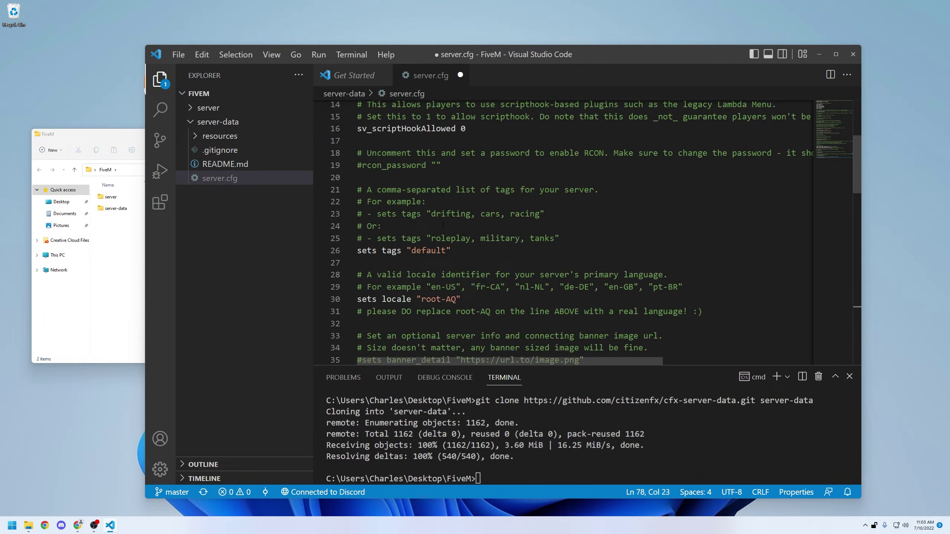
pyautogui.moveTo(457, 299); pyautogui.dragTo(422, 299)
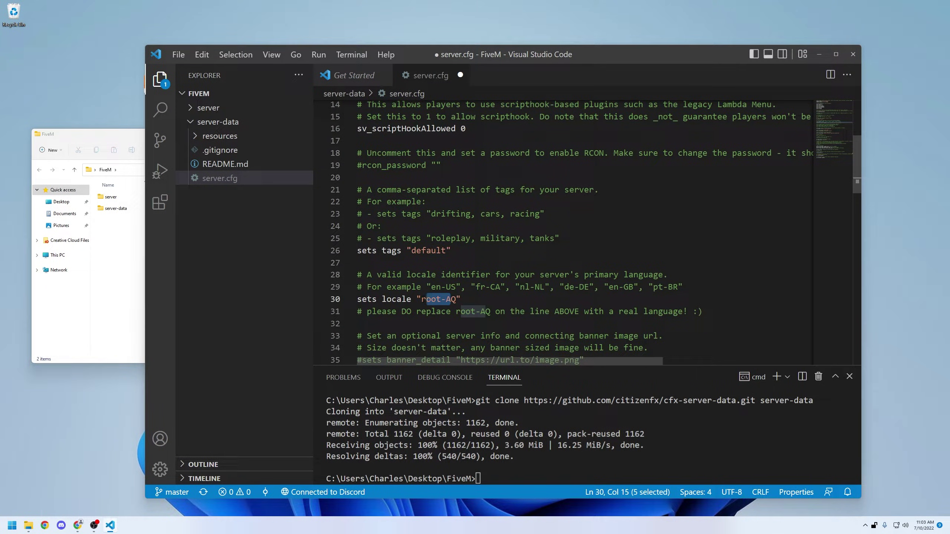
pyautogui.write('en-US')
# - Uncomment the sv_master1 line 60 to make the server private, and save server.cfg
pyautogui.scroll(-7, 454, 274)
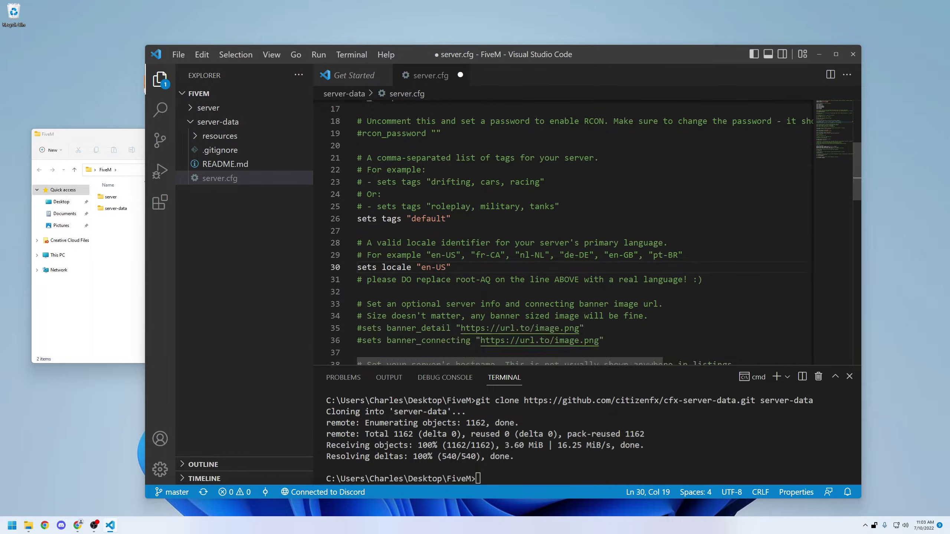
pyautogui.scroll(-2, 454, 273)
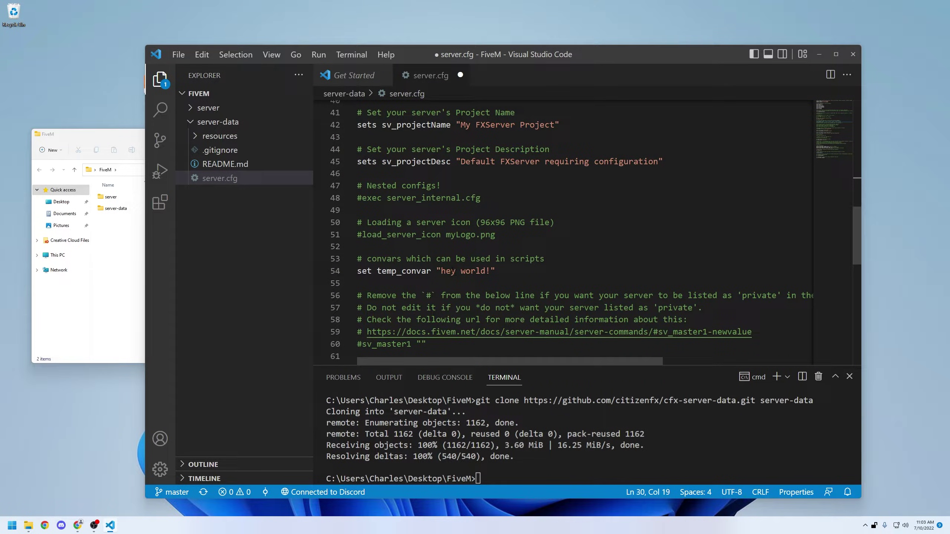
pyautogui.scroll(-2, 453, 270)
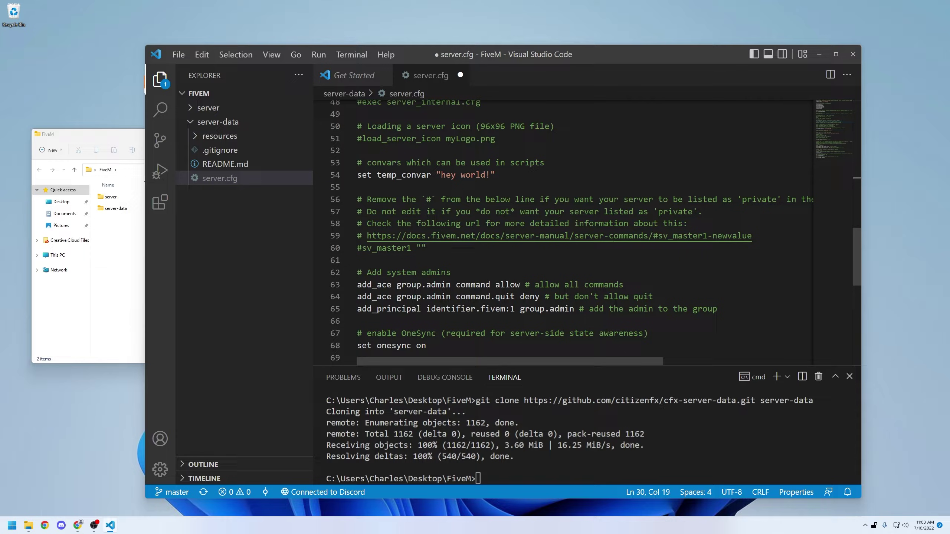
pyautogui.click(357, 248)
pyautogui.press('BackSpace')
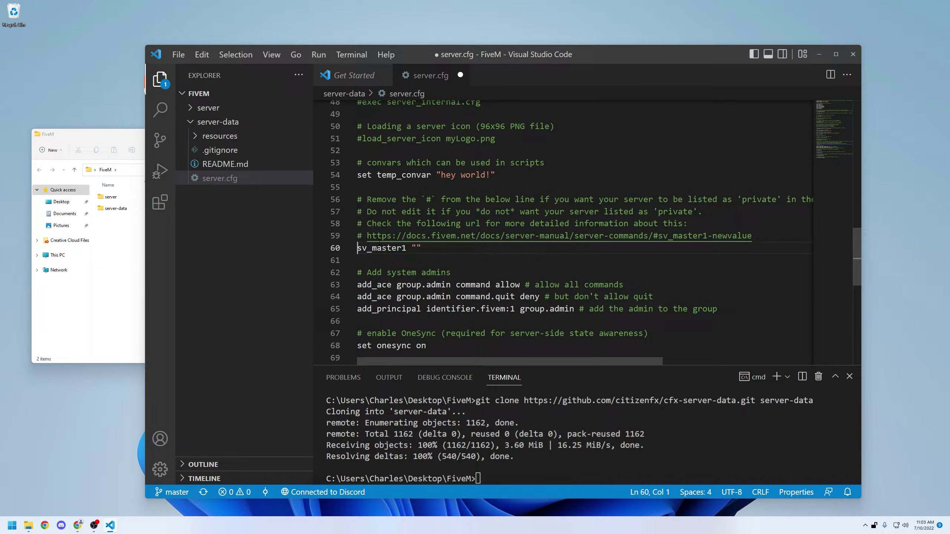
pyautogui.hotkey('ctrl', 's')
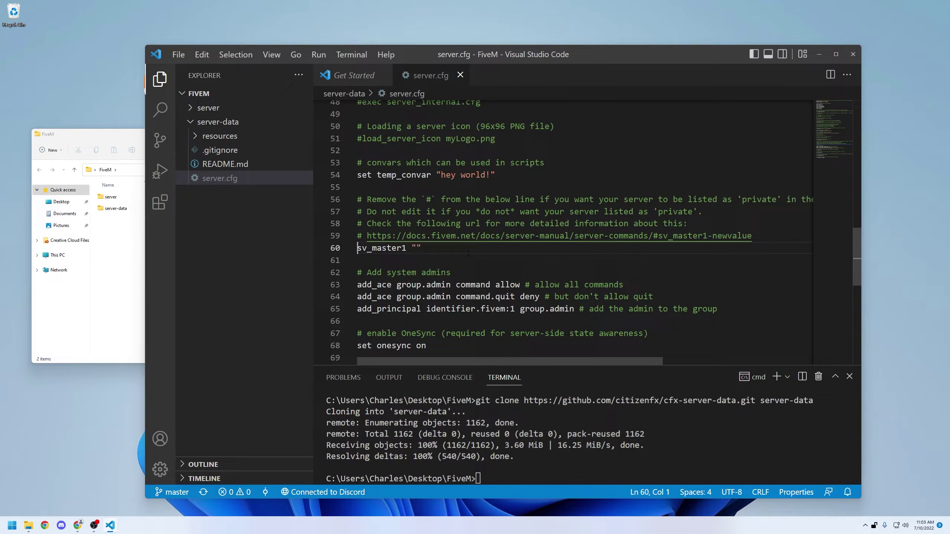
# - Change sv_maxclients from 48 to 3 on line 71
pyautogui.scroll(-4, 465, 265)
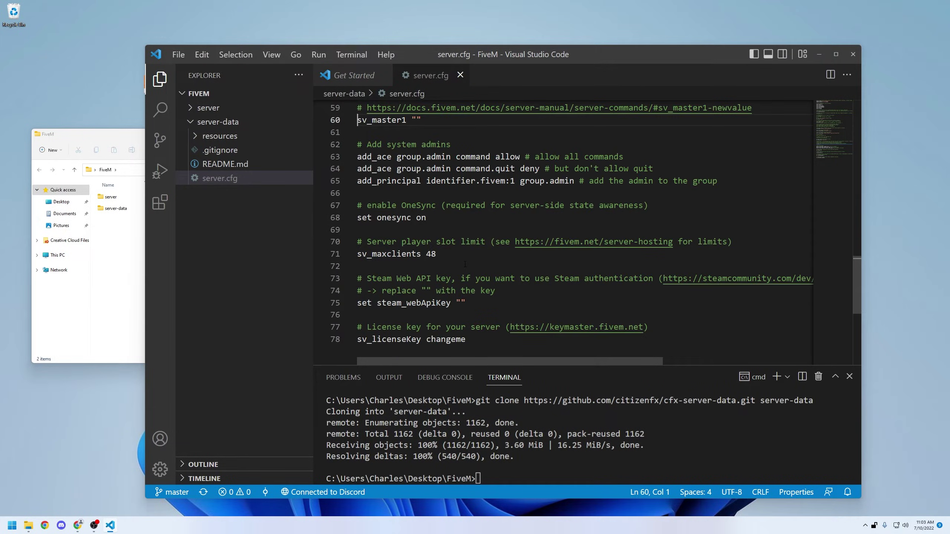
pyautogui.doubleClick(459, 254)
pyautogui.press('BackSpace')
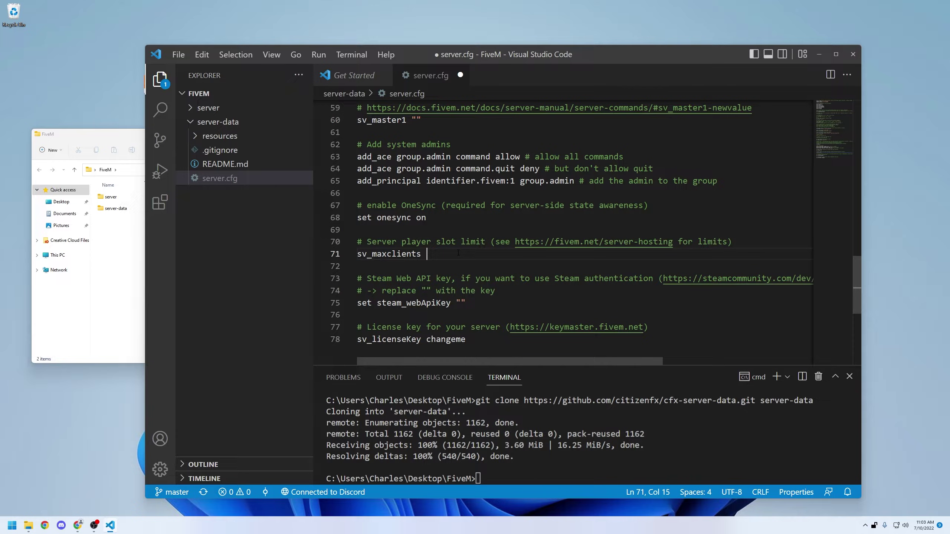
pyautogui.write('3')
# - Replace the changeme licence placeholder with the server key copied from Keymaster, and save
pyautogui.scroll(-3, 562, 225)
pyautogui.doubleClick(445, 242)
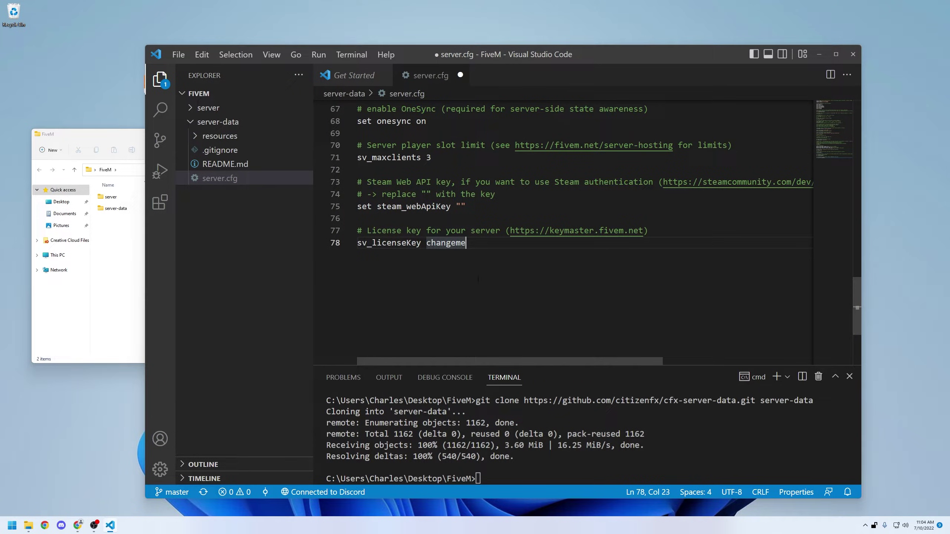
pyautogui.click(77, 526)
pyautogui.click(389, 89)
pyautogui.click(481, 237)
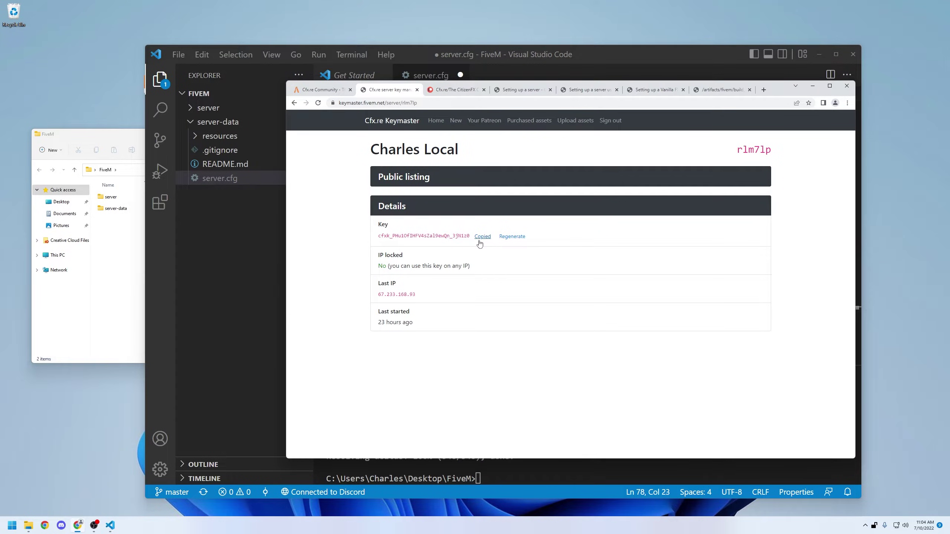
pyautogui.hotkey('alt', 'Tab')
pyautogui.hotkey('ctrl', 'v')
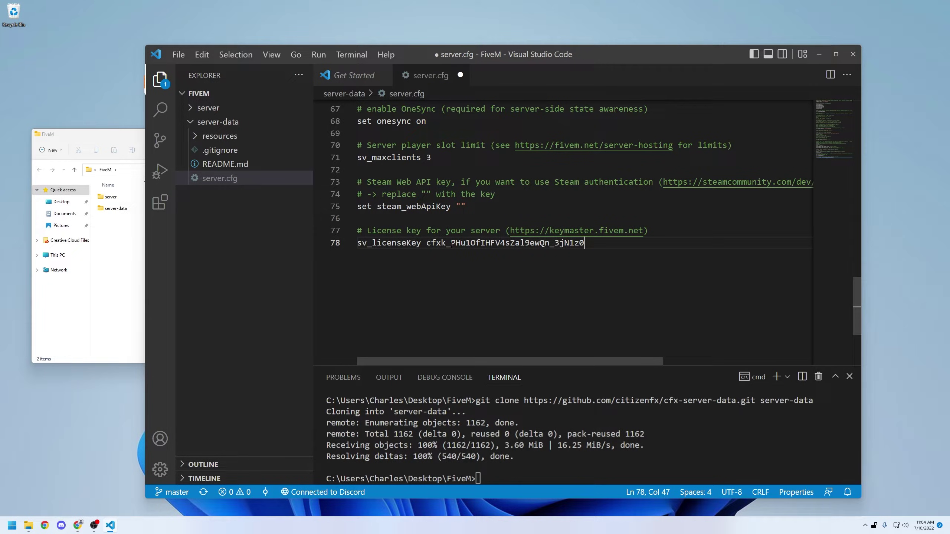
pyautogui.hotkey('ctrl', 's')
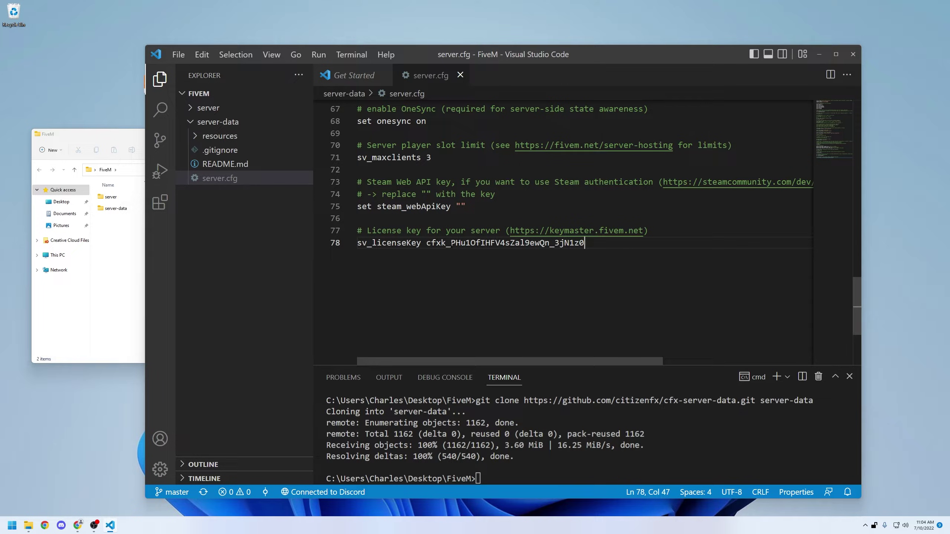
# - In the VS Code terminal, cd into server-data and run FXServer.exe +exec server.cfg
pyautogui.click(496, 478)
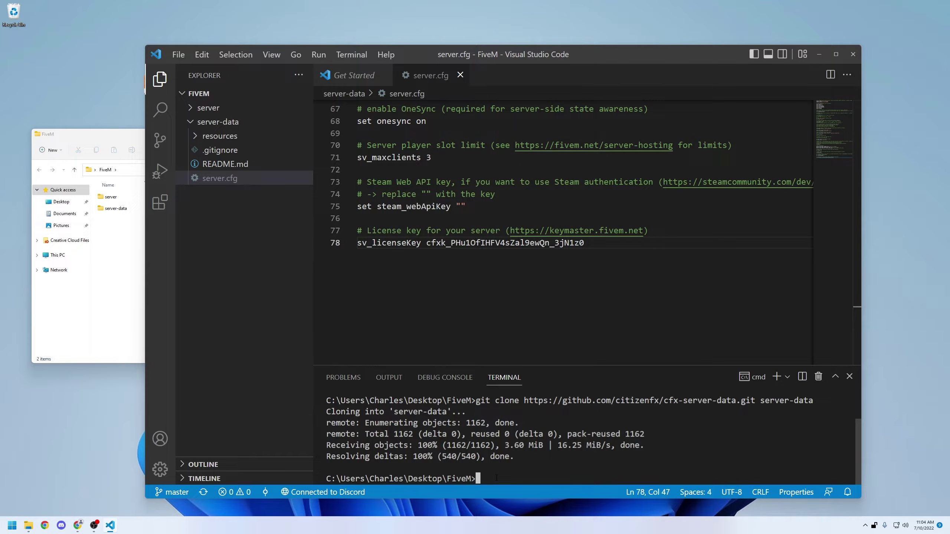
pyautogui.write('C:\\')
pyautogui.write('Users\\Charles')
pyautogui.write('\\Desktop\\FiveM')
pyautogui.write('\\server\\')
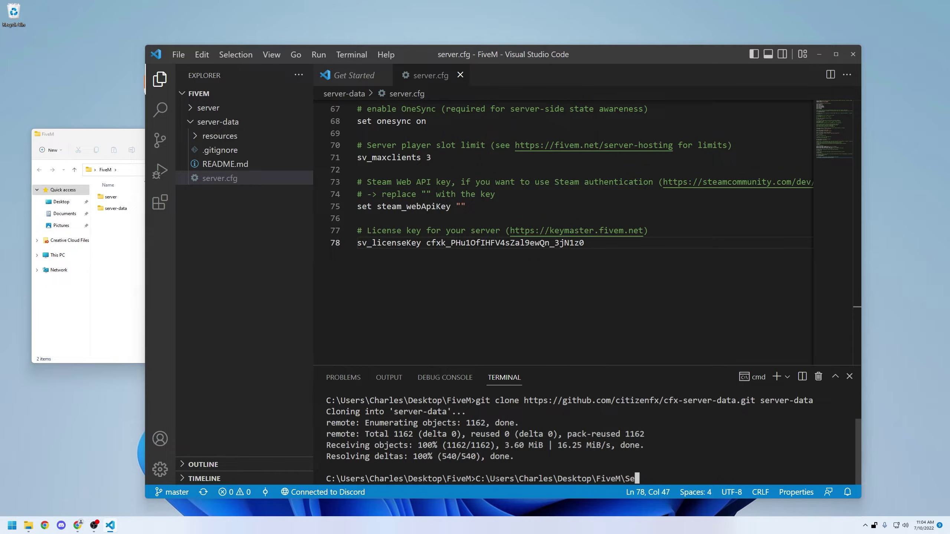
pyautogui.write('FXServer.exe')
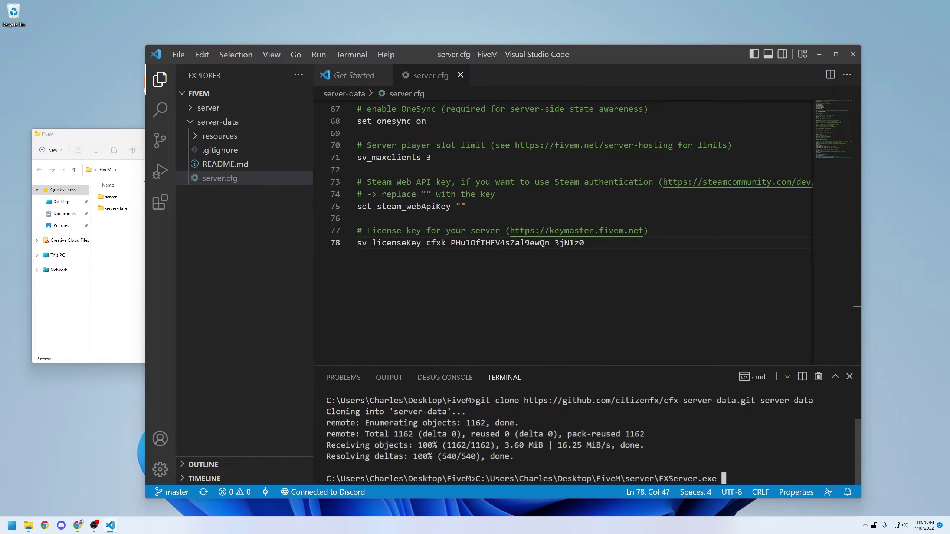
pyautogui.write(' +exec server.c')
pyautogui.press('BackSpace')
pyautogui.press('BackSpace')
pyautogui.press('BackSpace')
pyautogui.press('BackSpace')
pyautogui.press('BackSpace')
pyautogui.press('BackSpace')
pyautogui.press('BackSpace')
pyautogui.press('BackSpace')
pyautogui.press('BackSpace')
pyautogui.press('BackSpace')
pyautogui.press('BackSpace')
pyautogui.press('BackSpace')
pyautogui.press('BackSpace')
pyautogui.press('BackSpace')
pyautogui.press('BackSpace')
pyautogui.press('BackSpace')
pyautogui.press('BackSpace')
pyautogui.press('BackSpace')
pyautogui.press('BackSpace')
pyautogui.press('BackSpace')
pyautogui.press('BackSpace')
pyautogui.press('BackSpace')
pyautogui.press('BackSpace')
pyautogui.press('BackSpace')
pyautogui.press('BackSpace')
pyautogui.press('BackSpace')
pyautogui.press('BackSpace')
pyautogui.press('BackSpace')
pyautogui.press('BackSpace')
pyautogui.press('BackSpace')
pyautogui.press('BackSpace')
pyautogui.press('BackSpace')
pyautogui.press('BackSpace')
pyautogui.press('BackSpace')
pyautogui.press('BackSpace')
pyautogui.press('BackSpace')
pyautogui.press('BackSpace')
pyautogui.press('BackSpace')
pyautogui.press('BackSpace')
pyautogui.press('BackSpace')
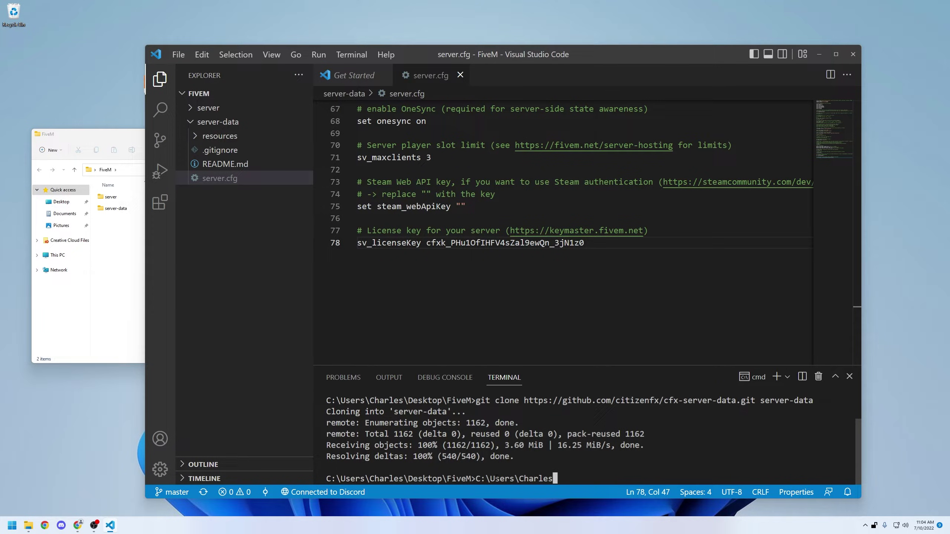
pyautogui.write('c d server-data')
pyautogui.press('Return')
pyautogui.write('C:\\Users\\Charles\\Desktop\\FiveM\\server\\FXServer.exe +exec server.cfg')
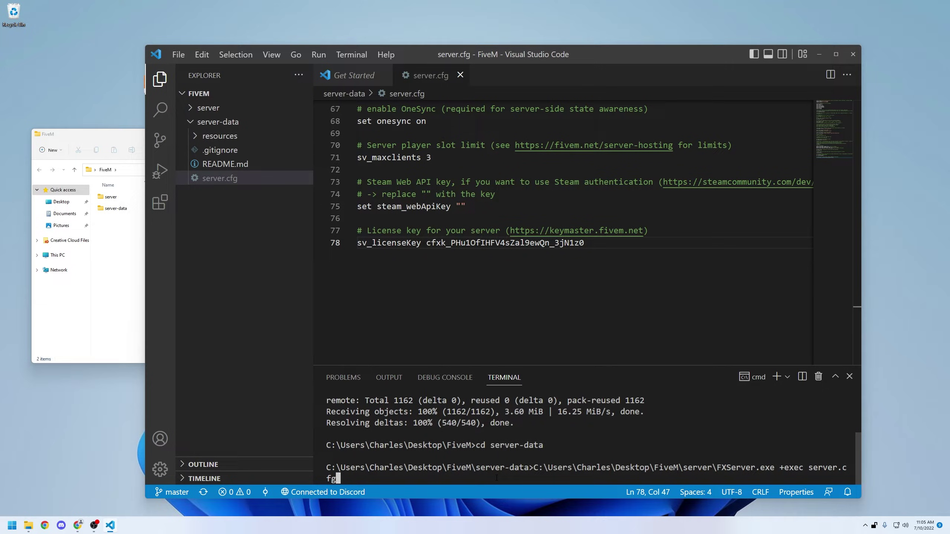
pyautogui.press('Return')
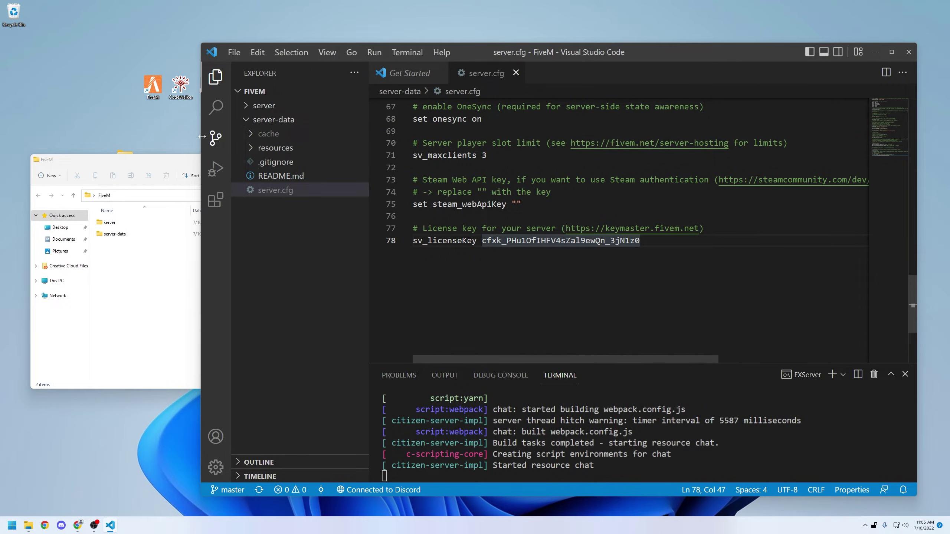
# - Launch the FiveM client from the desktop and connect to the localhost FXServer
pyautogui.click(159, 93)
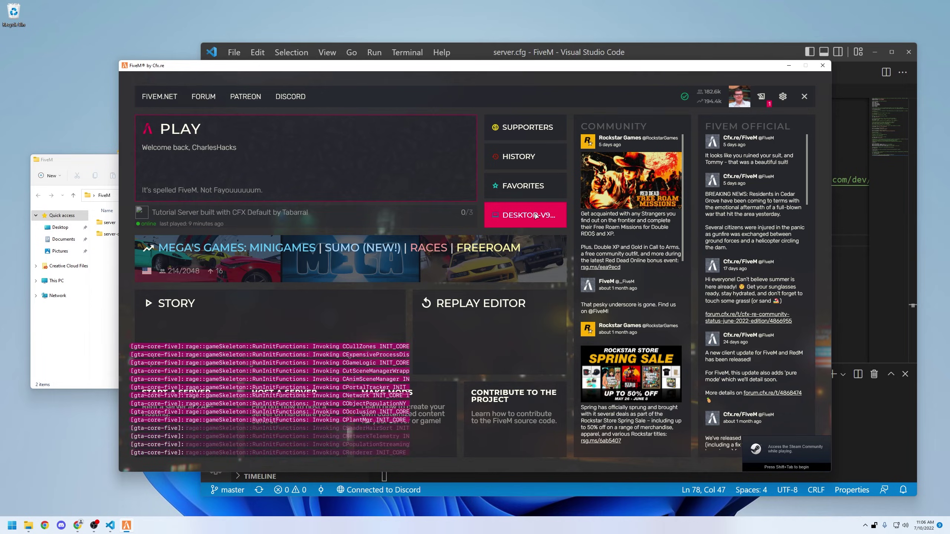
pyautogui.click(536, 216)
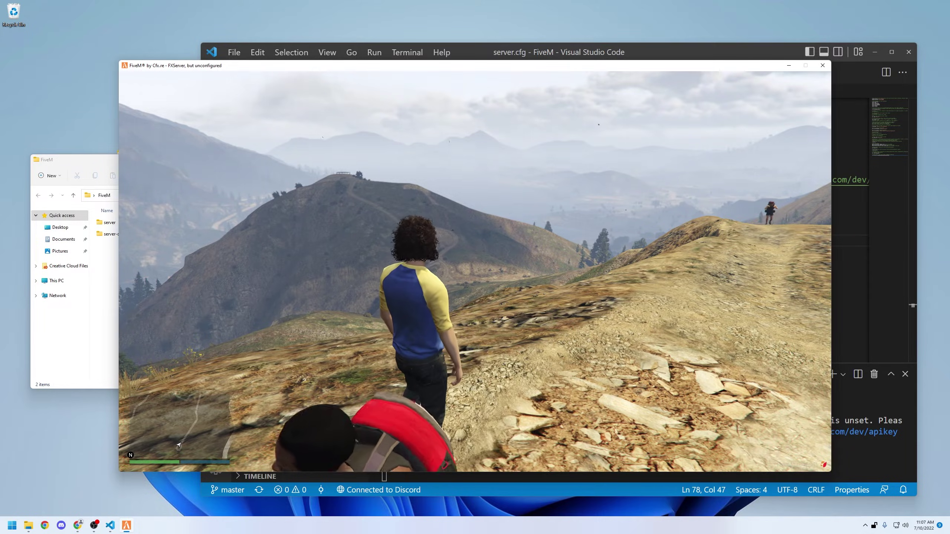
# - Cycle the camera with the V key to reach first-person view on the mountain ridge
pyautogui.press('v')
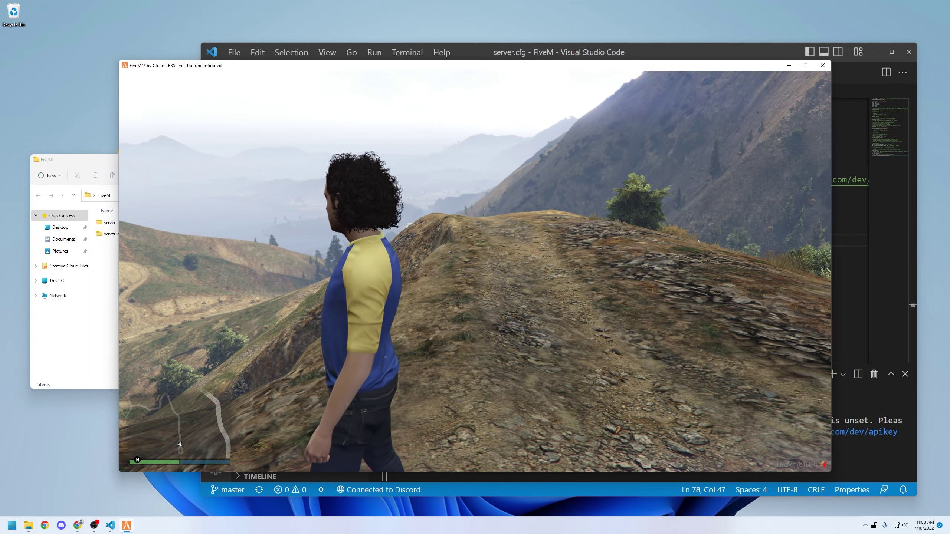
pyautogui.press('v')
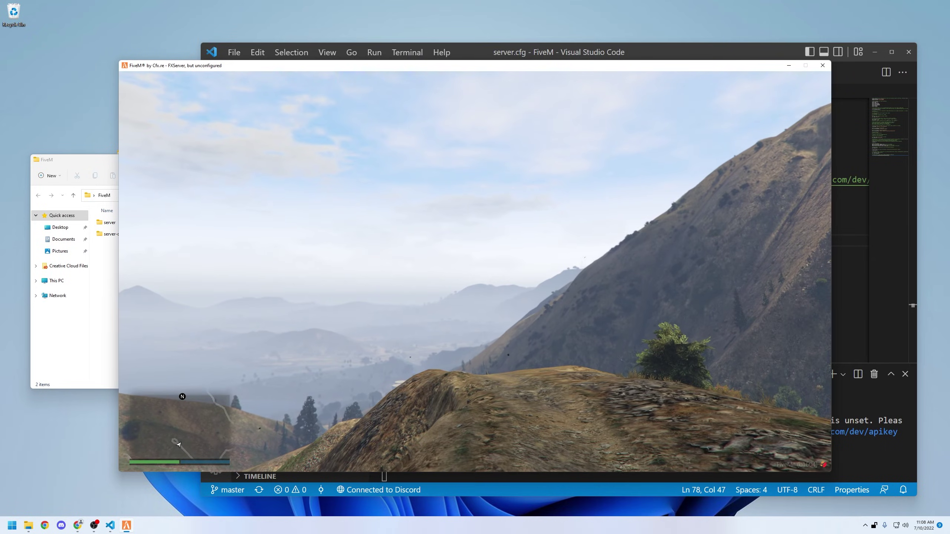